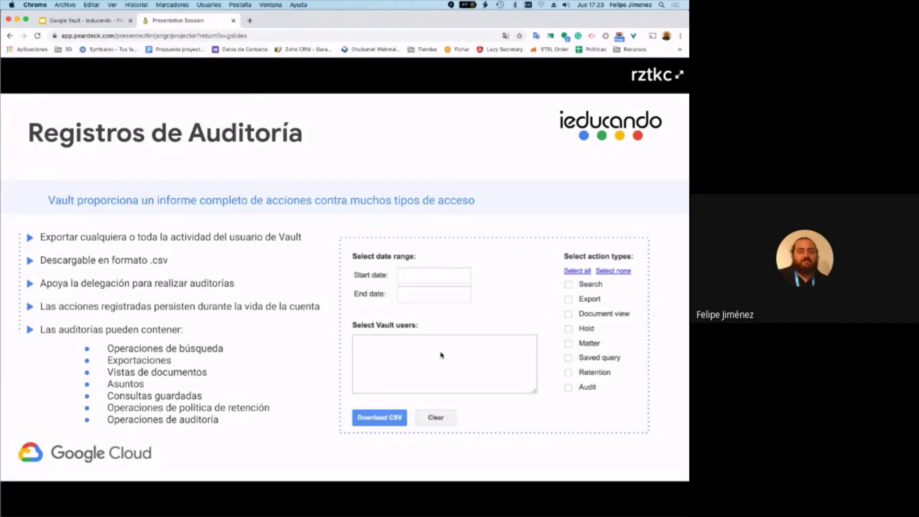
Advance the presentation to the DEMO slide and switch to the Google Admin console in the other browser window
key("Right")
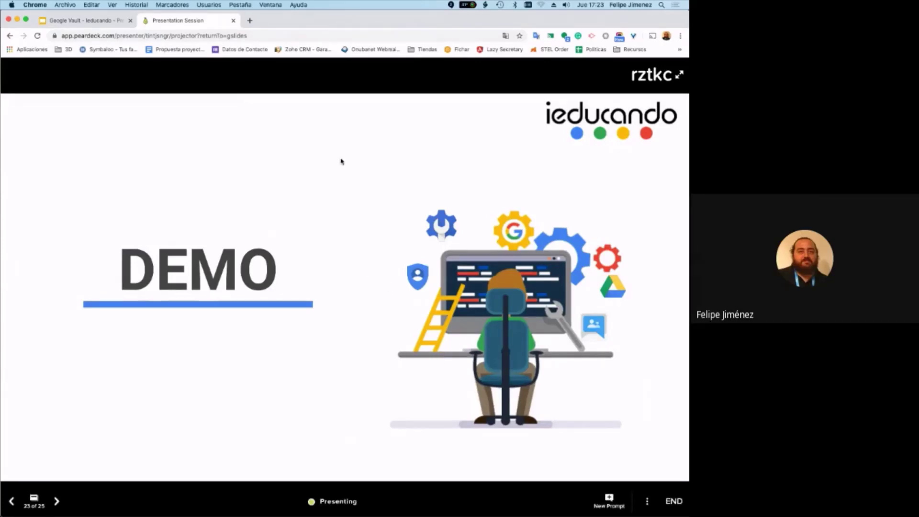
key("ctrl+Up")
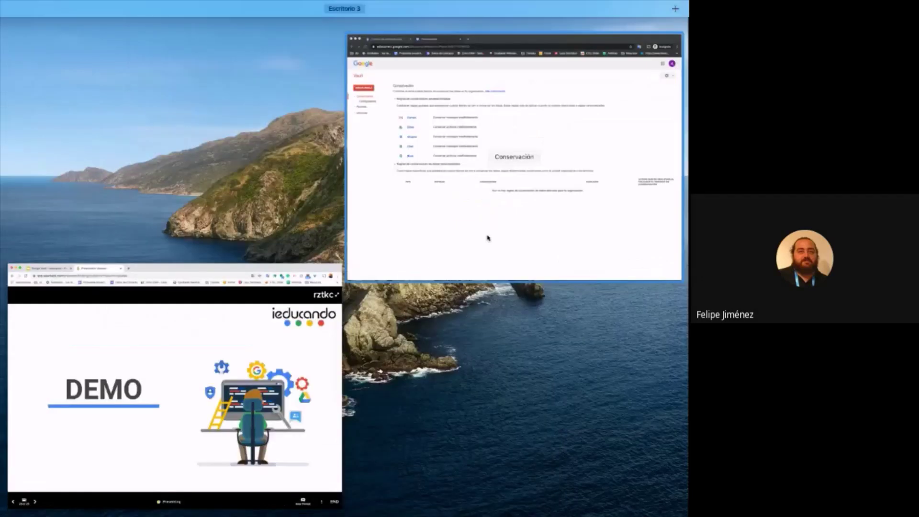
left_click(486, 236)
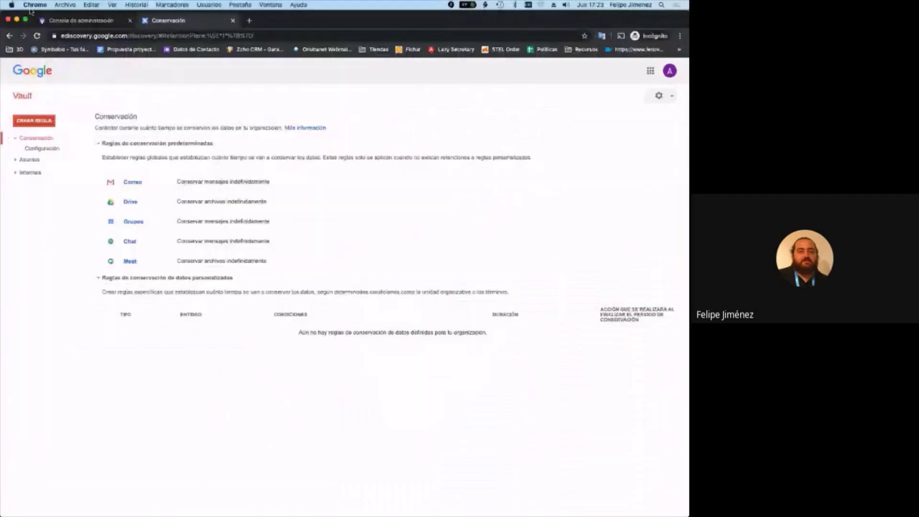
left_click(79, 20)
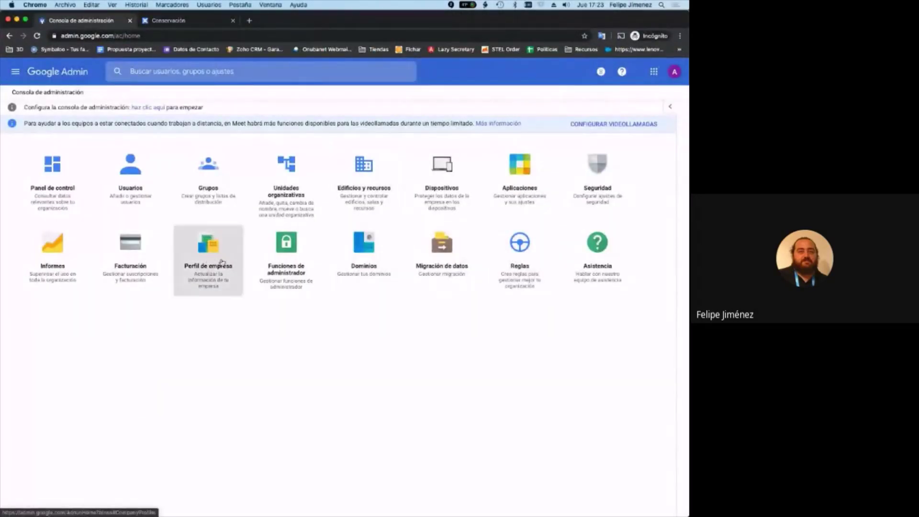
Open the administrator roles and review the privileges of the custom Vault role
left_click(281, 257)
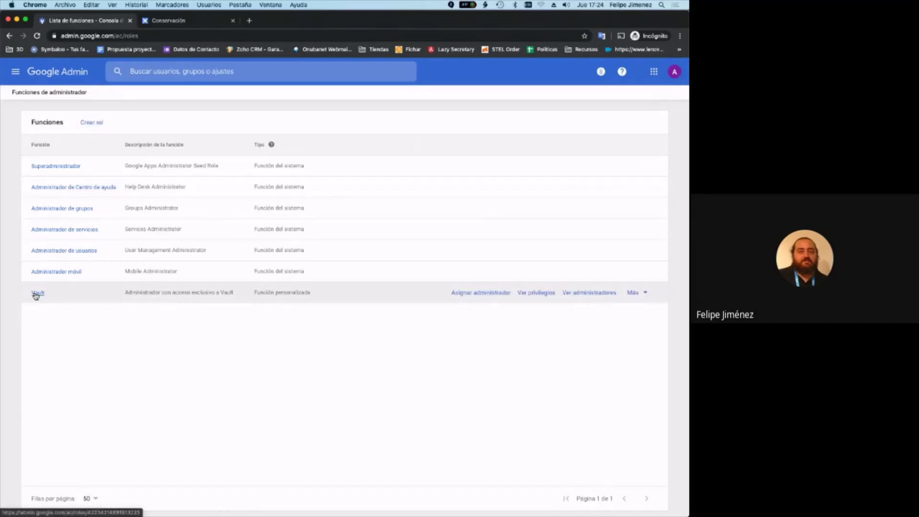
left_click(530, 294)
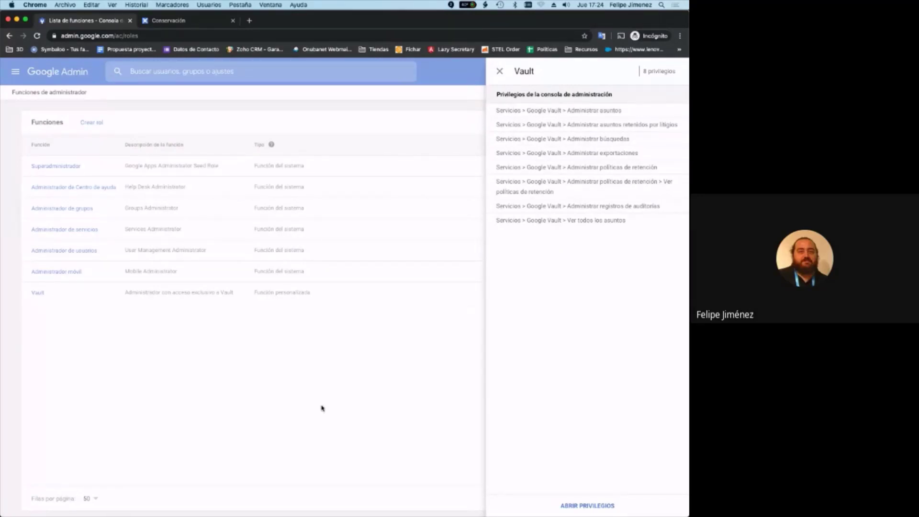
left_click(501, 73)
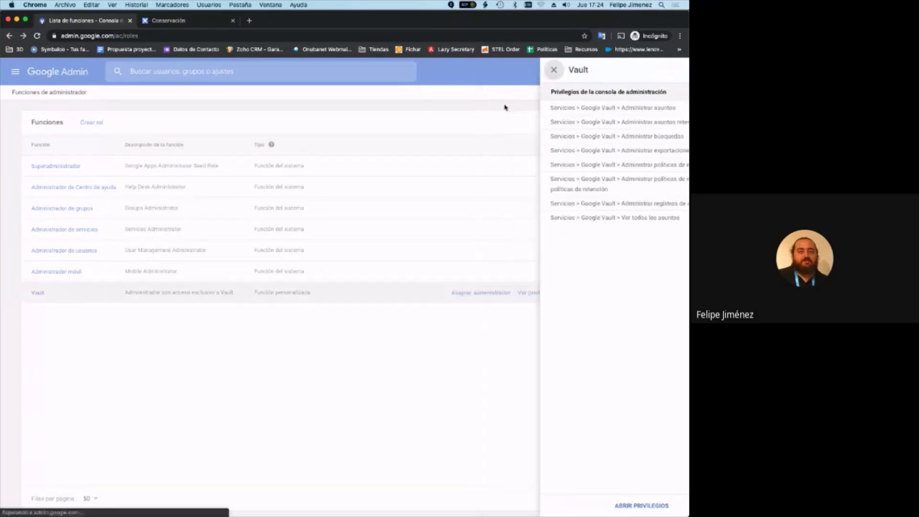
Start a new administrator role named vault2 and continue to its privilege selection
left_click(90, 122)
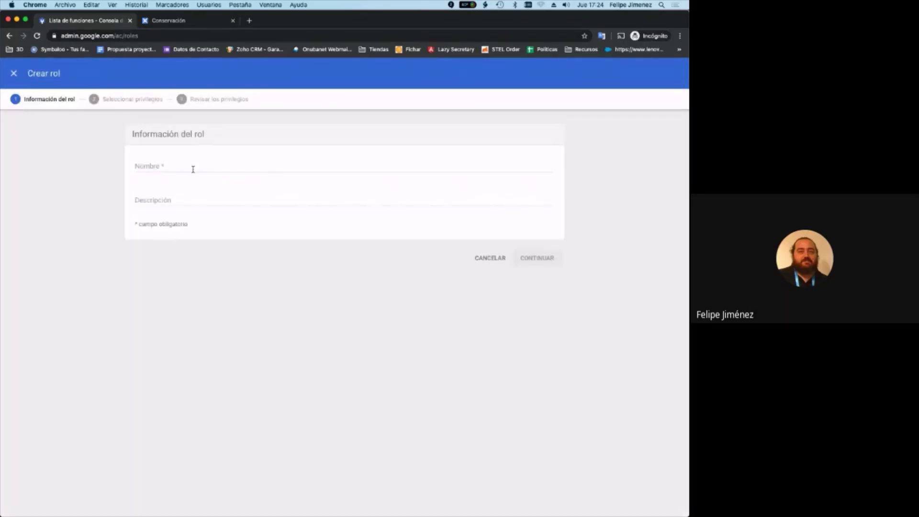
left_click(193, 169)
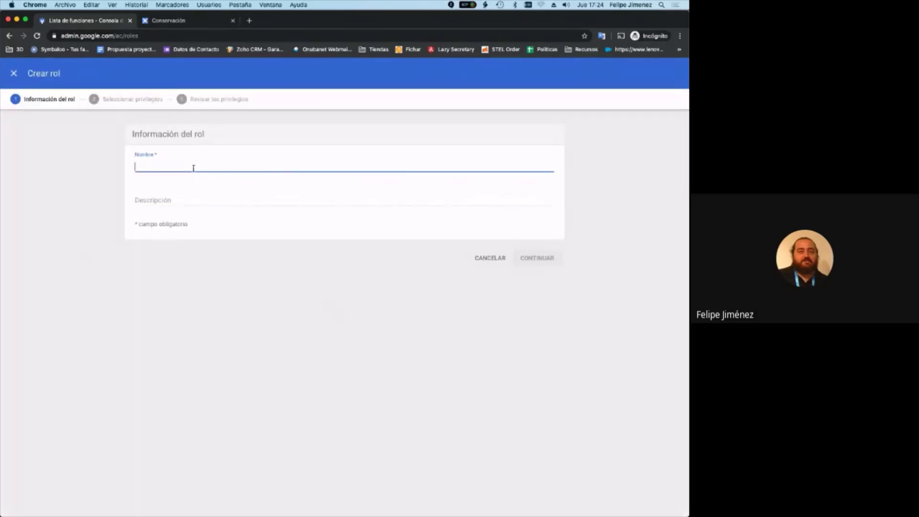
type("vault2")
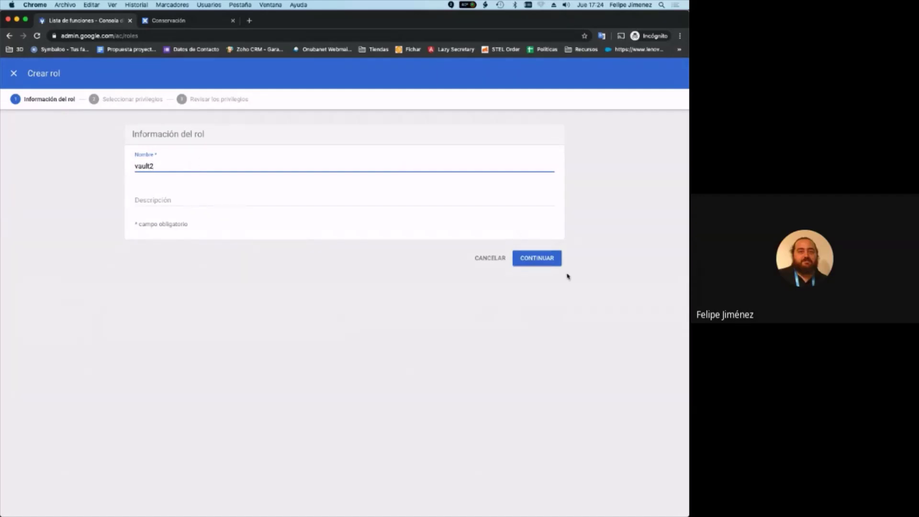
left_click(548, 262)
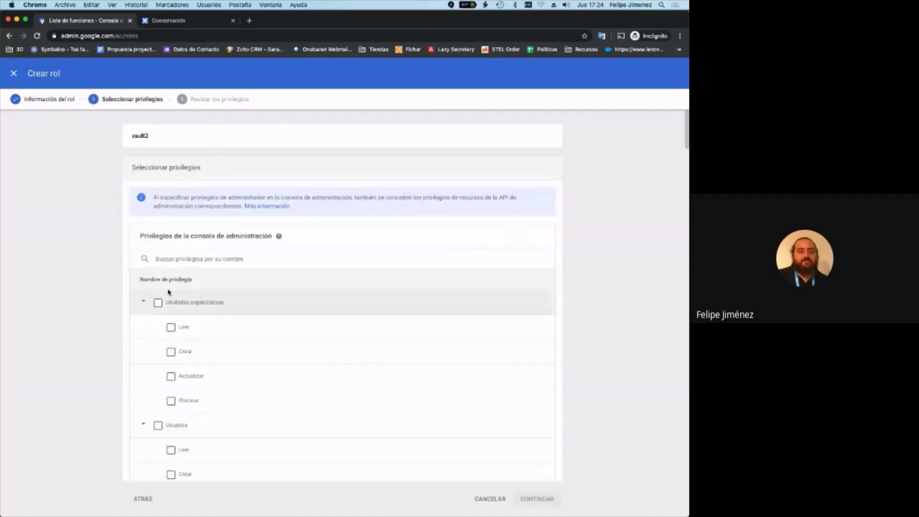
Filter the admin console privileges by "vault" and expand the Google Vault group
left_click(177, 259)
type("vault")
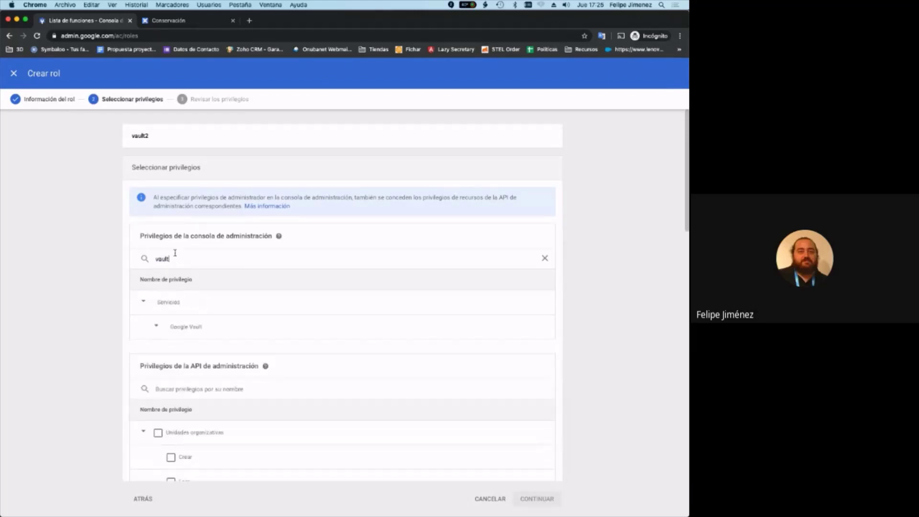
left_click(156, 328)
scroll(230, 306, "down", 3)
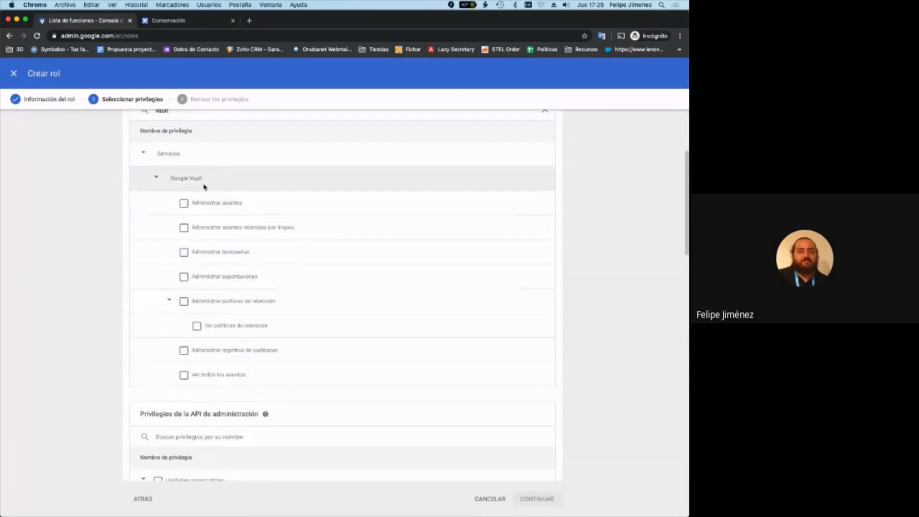
Try selecting the Administrar asuntos and Administrar búsquedas privileges, and clear them again
left_click(184, 204)
left_click(184, 252)
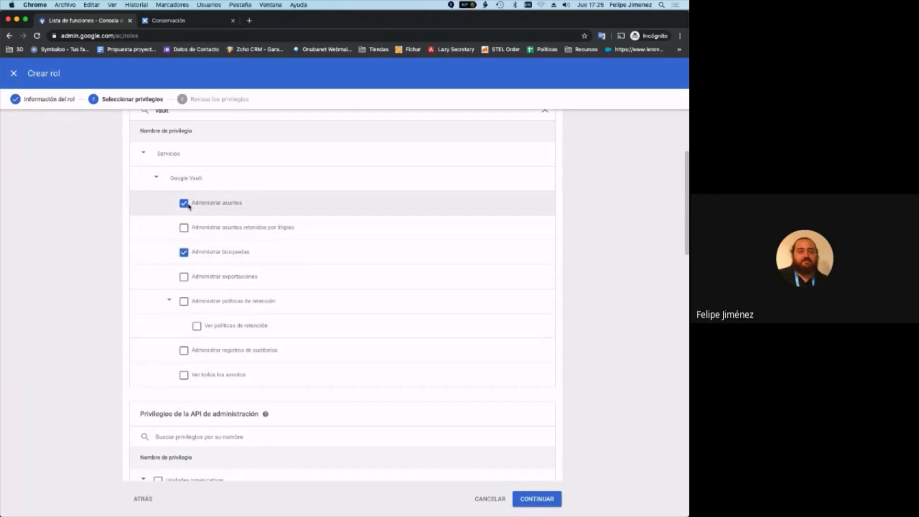
left_click(183, 203)
left_click(362, 260)
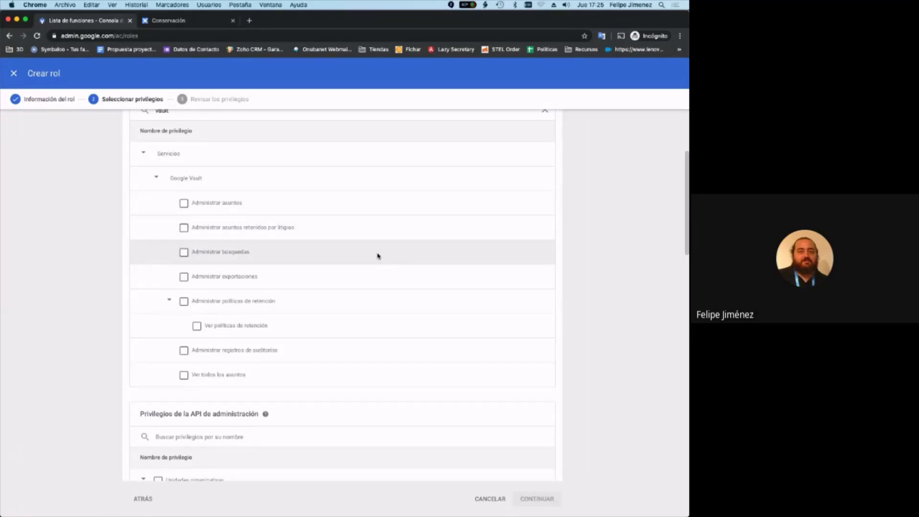
Search the administration API privileges for "vault" and clear the search
scroll(341, 287, "down", 5)
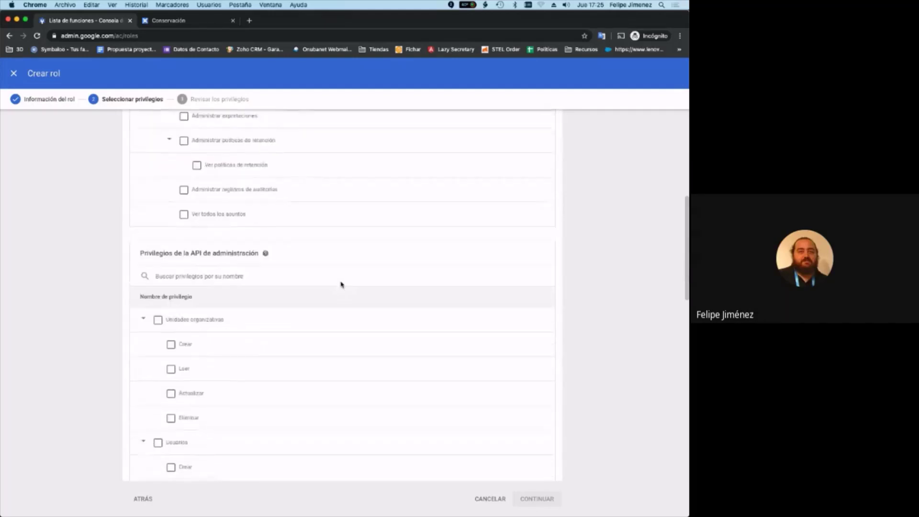
scroll(338, 283, "down", 1)
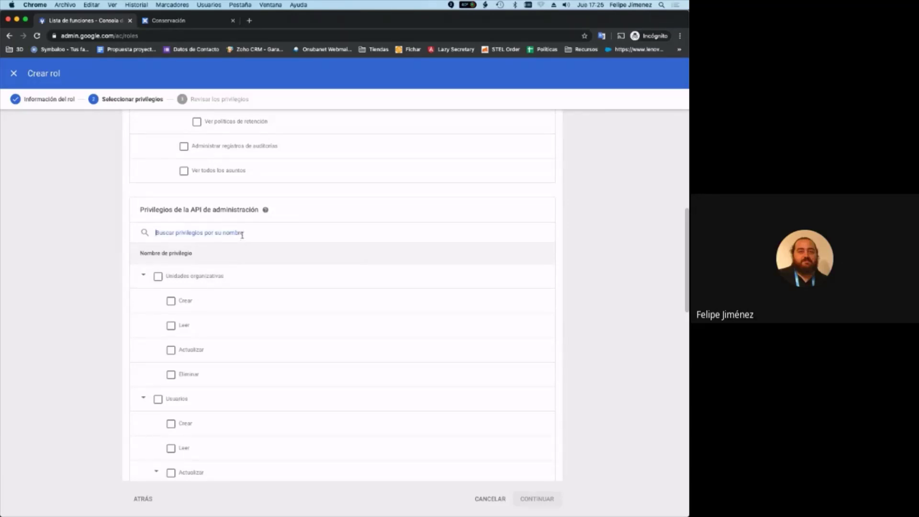
type("vau")
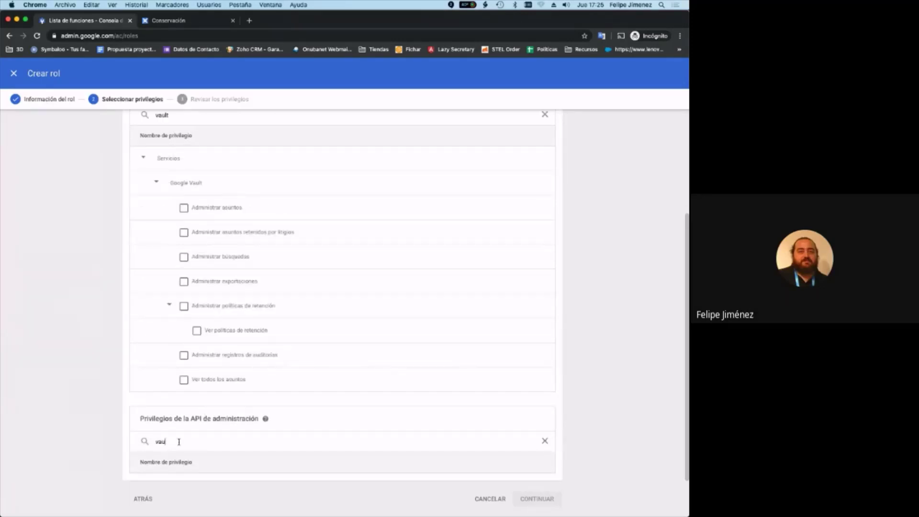
double_click(167, 438)
left_click(178, 439)
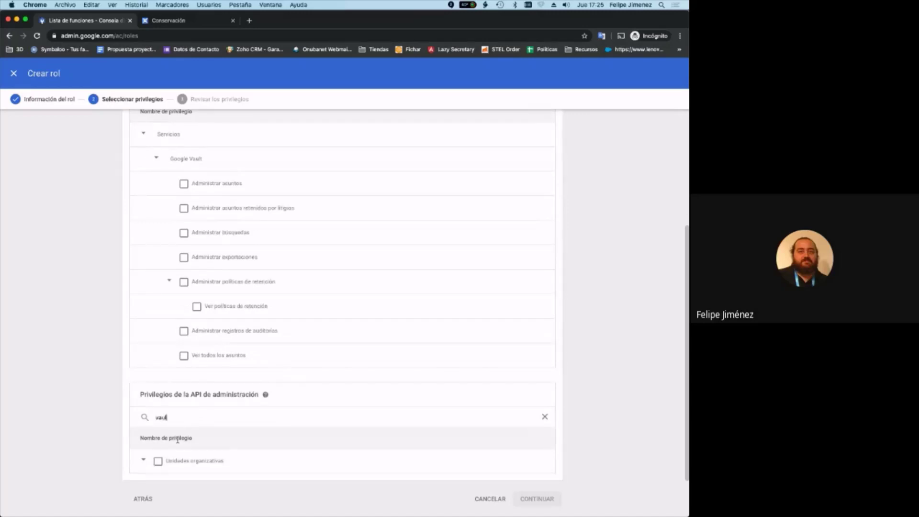
type("lt")
key("BackSpace")
key("BackSpace")
key("BackSpace")
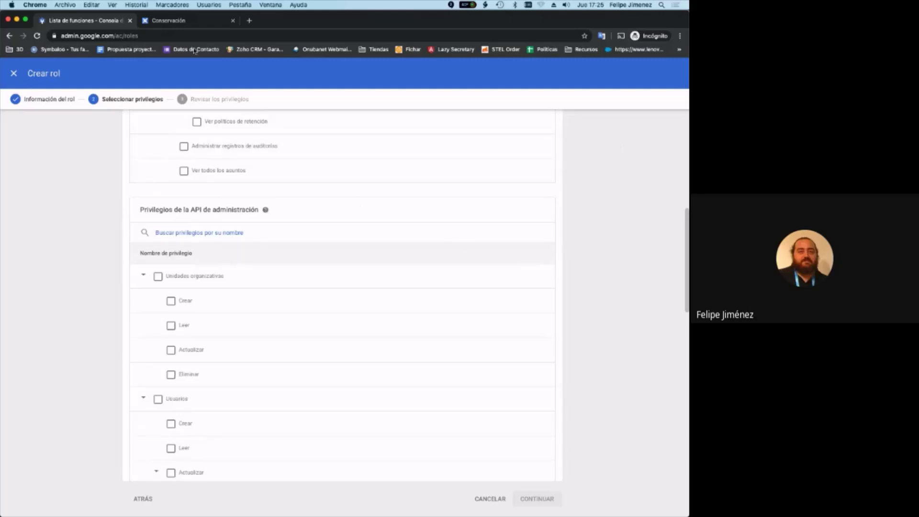
Abandon the vault2 role without saving and return to the list of administrator roles
left_click(170, 21)
left_click(68, 21)
scroll(563, 130, "up", 10)
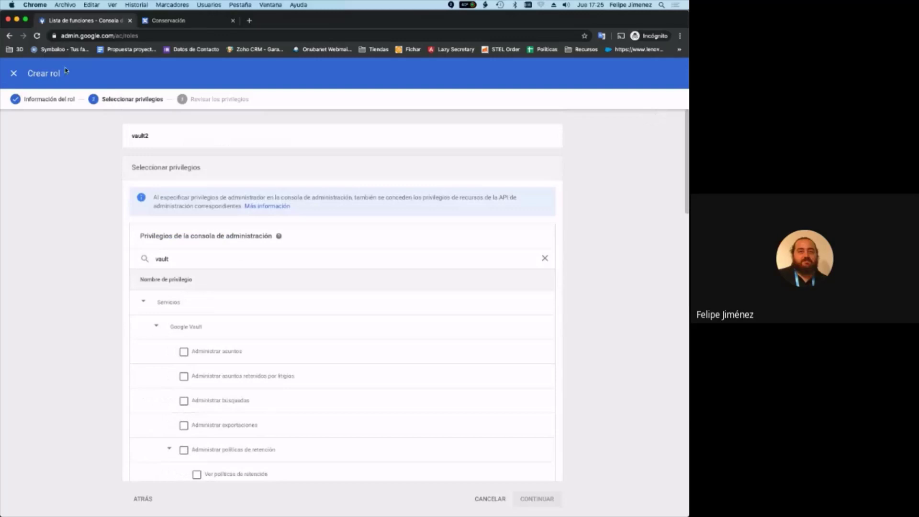
left_click(13, 74)
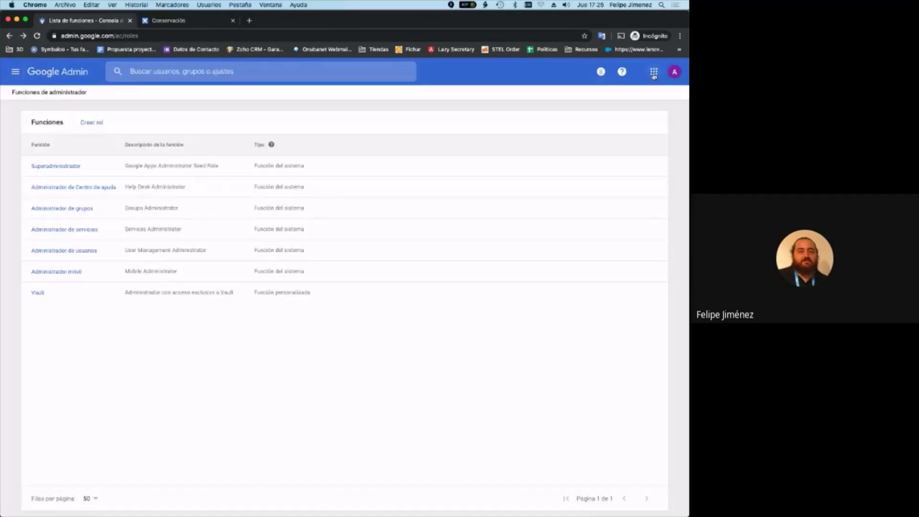
Open Google Vault from the Google apps and show its Conservación rules
left_click(654, 72)
scroll(599, 182, "down", 3)
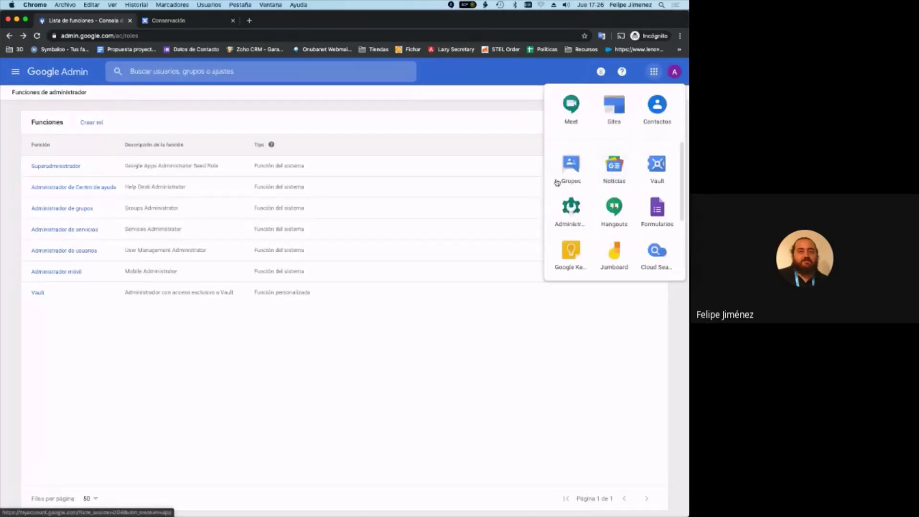
left_click(658, 165)
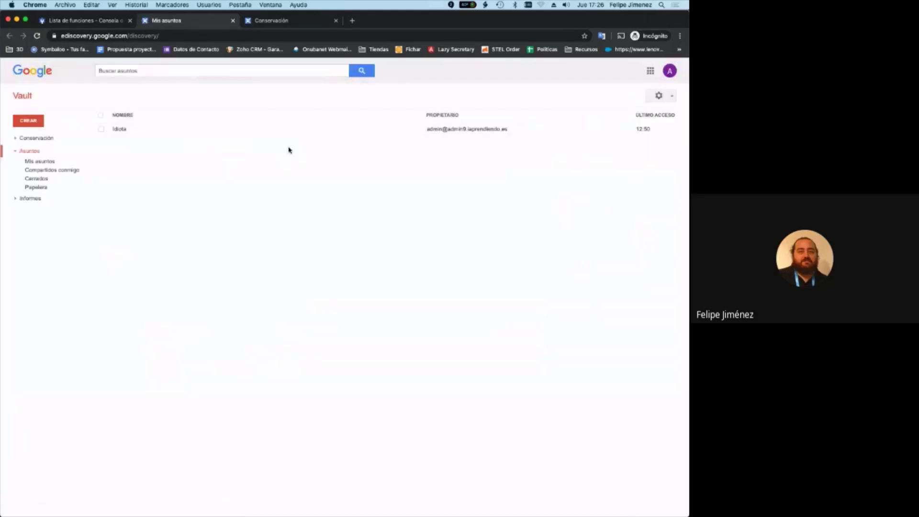
left_click(35, 139)
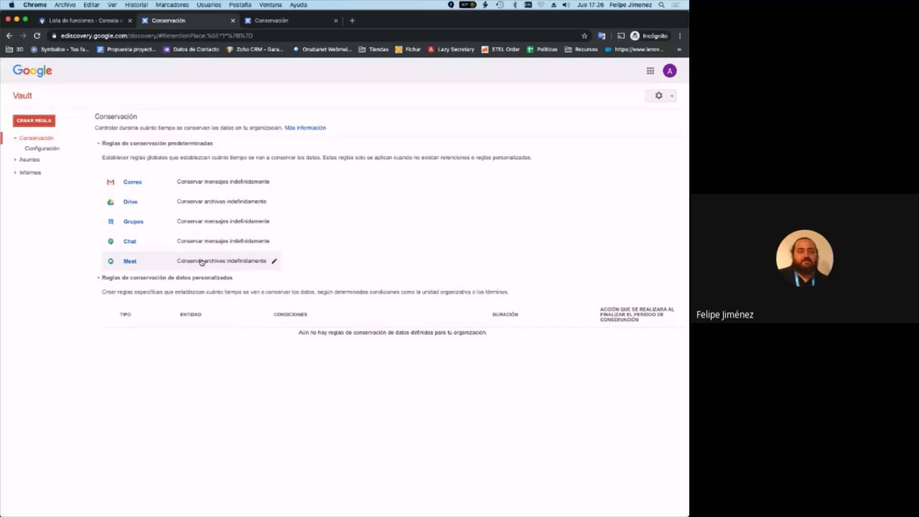
Try switching the default mail retention rule off and on, look over its duration options, and cancel the edit
left_click(276, 183)
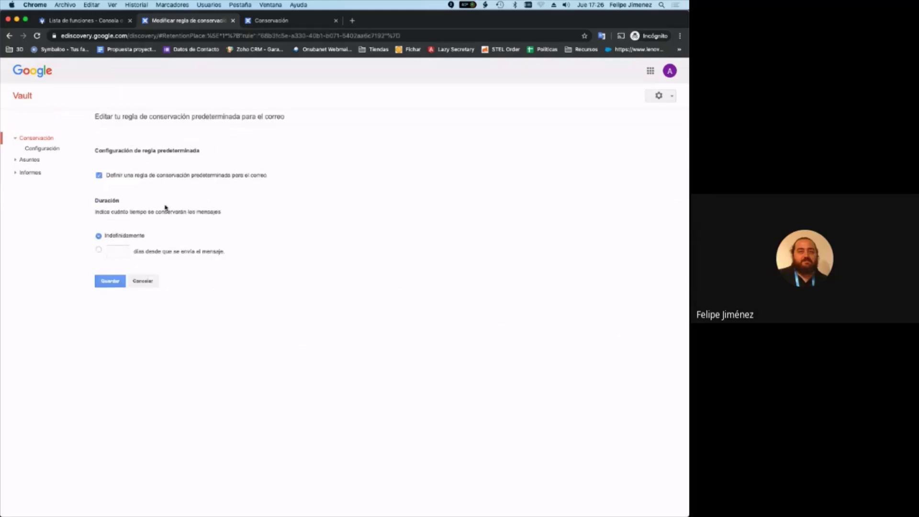
left_click(100, 176)
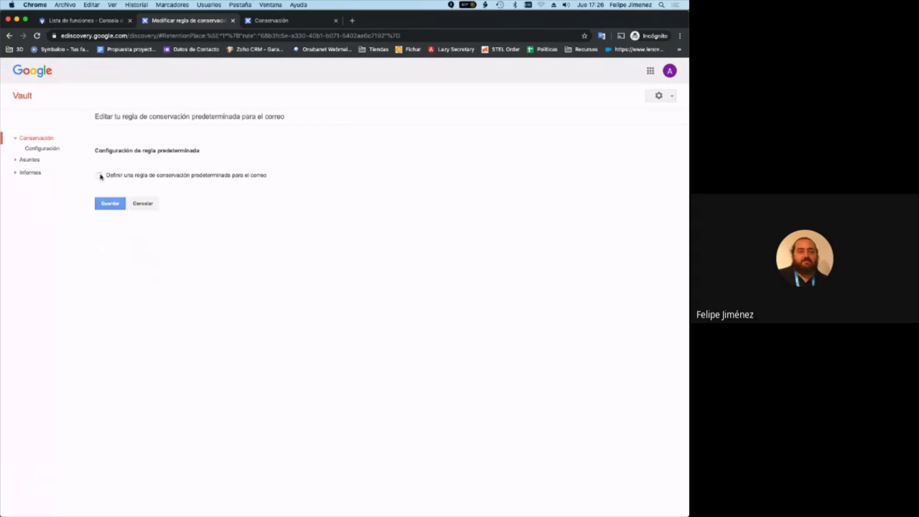
left_click(99, 176)
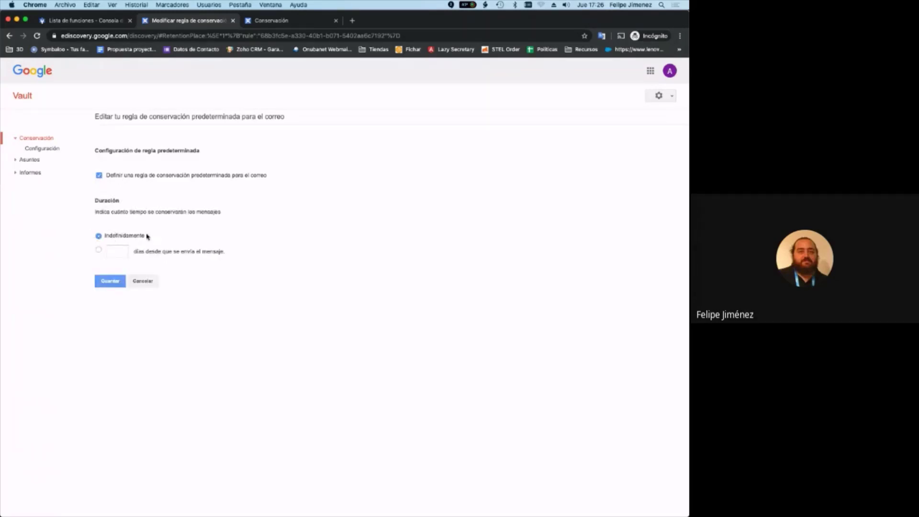
left_click_drag(146, 237, 105, 237)
left_click(114, 252)
left_click(143, 283)
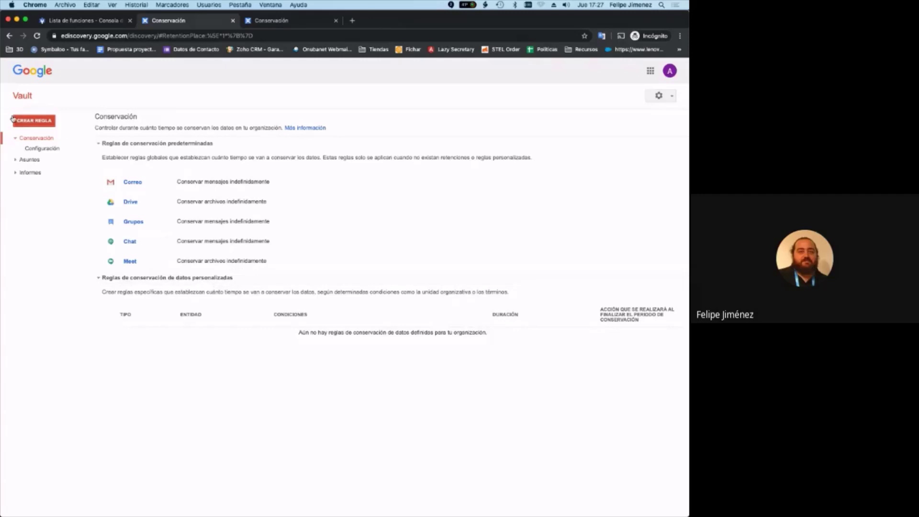
Start a custom retention rule for Correo and apply it to the Alumnos organizational unit
left_click(42, 124)
left_click(129, 165)
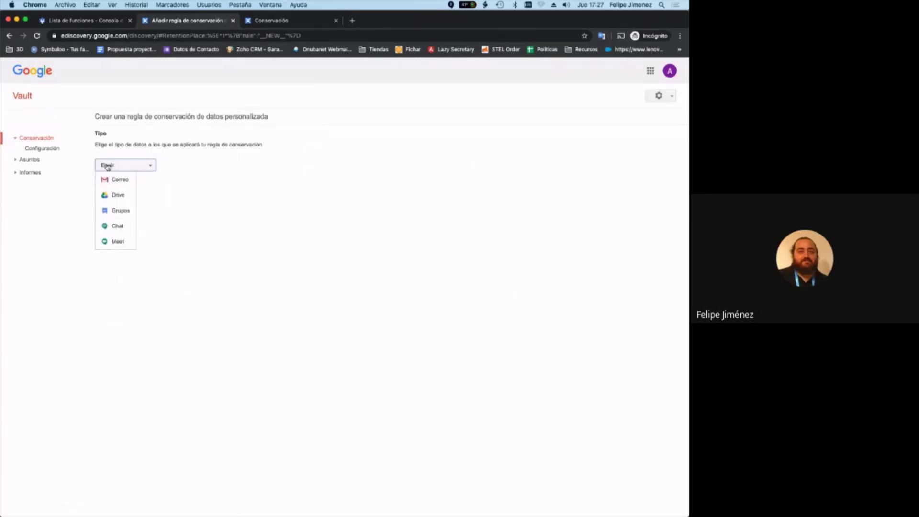
left_click(119, 184)
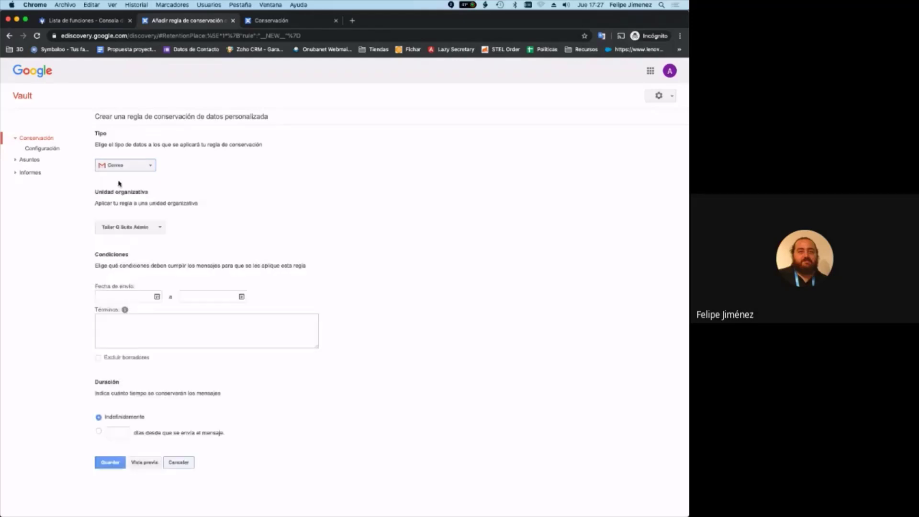
left_click(156, 228)
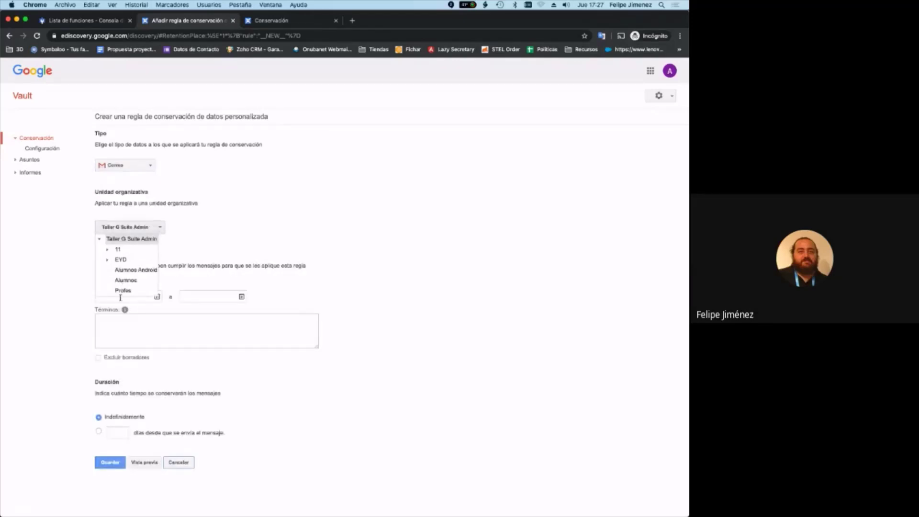
left_click(127, 280)
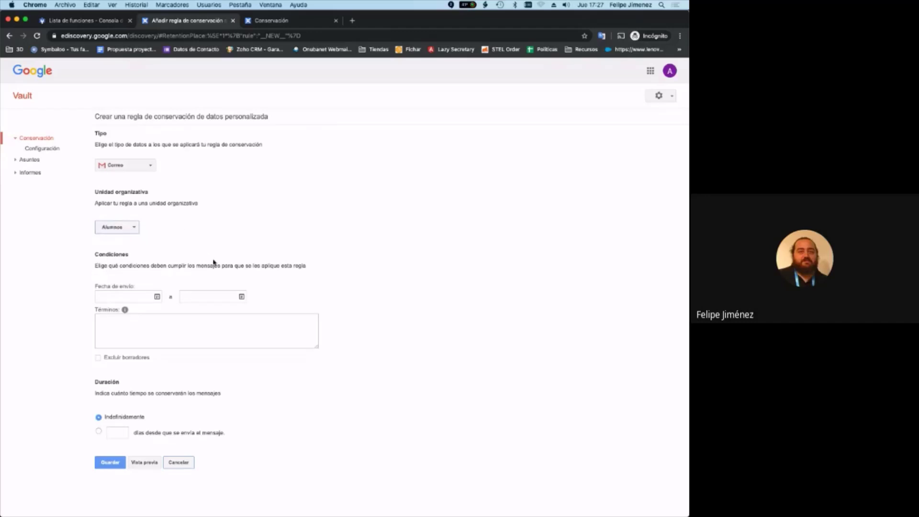
Look over the send-date and terms conditions of the custom mail rule, and cancel the rule without saving
left_click(125, 298)
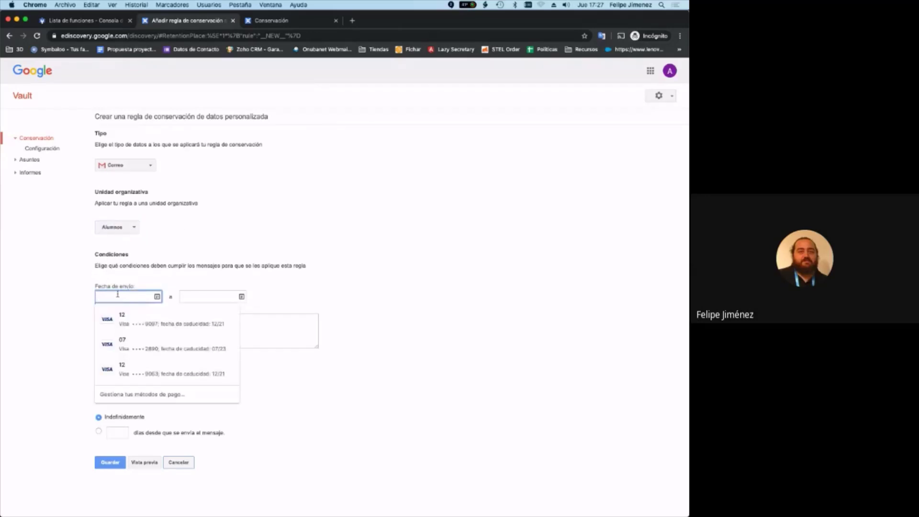
left_click(204, 295)
left_click(277, 320)
left_click(141, 334)
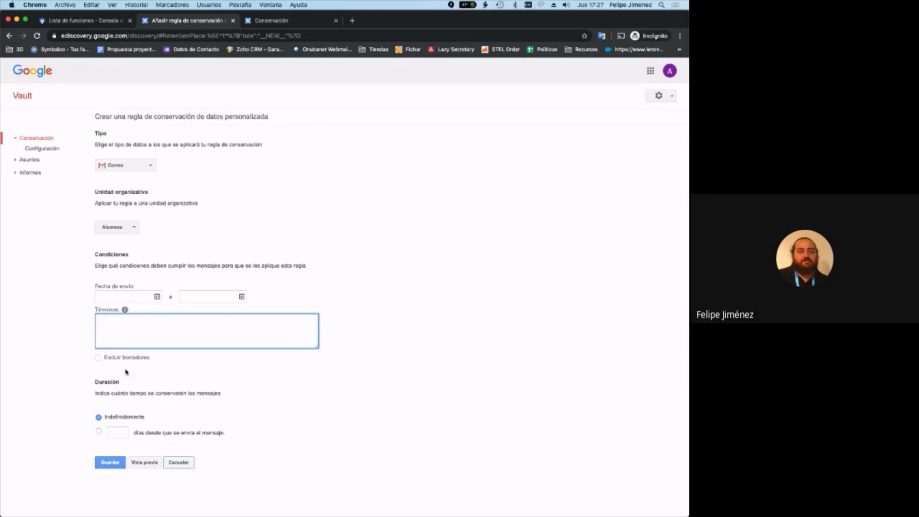
left_click(175, 466)
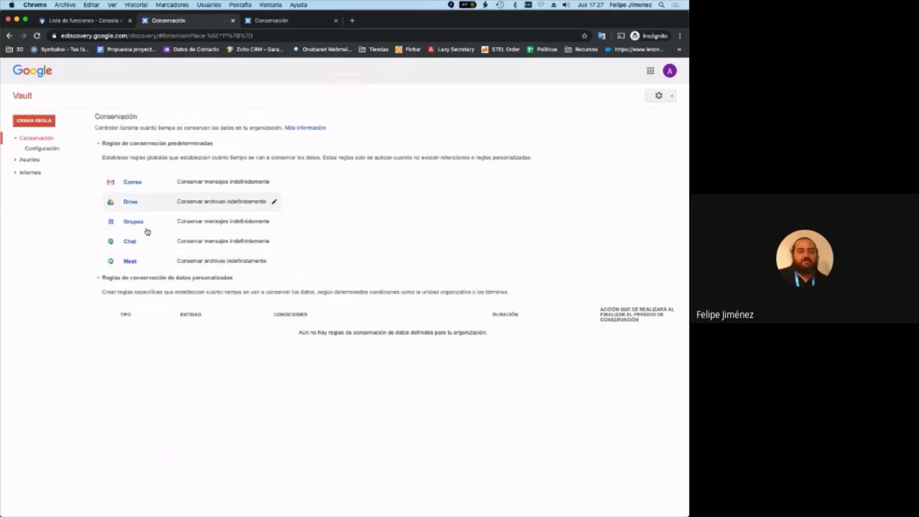
Start a custom retention rule for Drive and try applying it to Todas las unidades compartidas
left_click(34, 121)
left_click(111, 166)
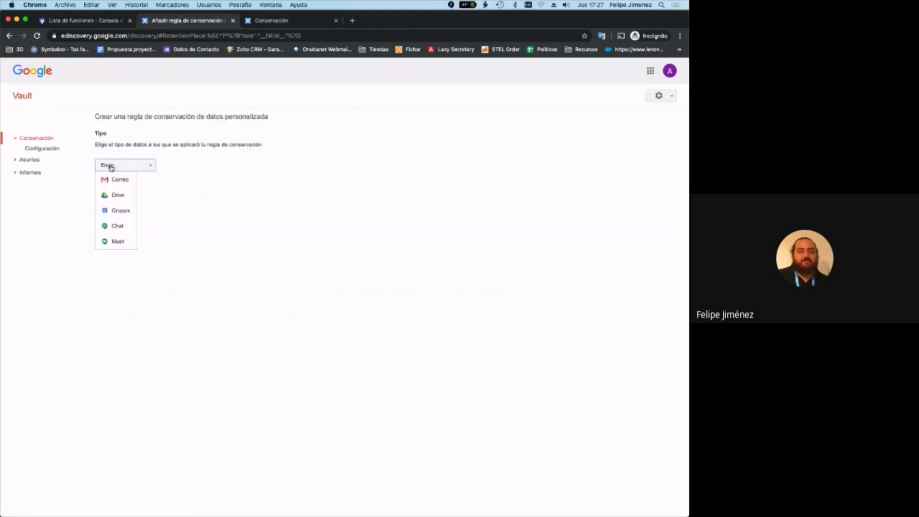
left_click(116, 195)
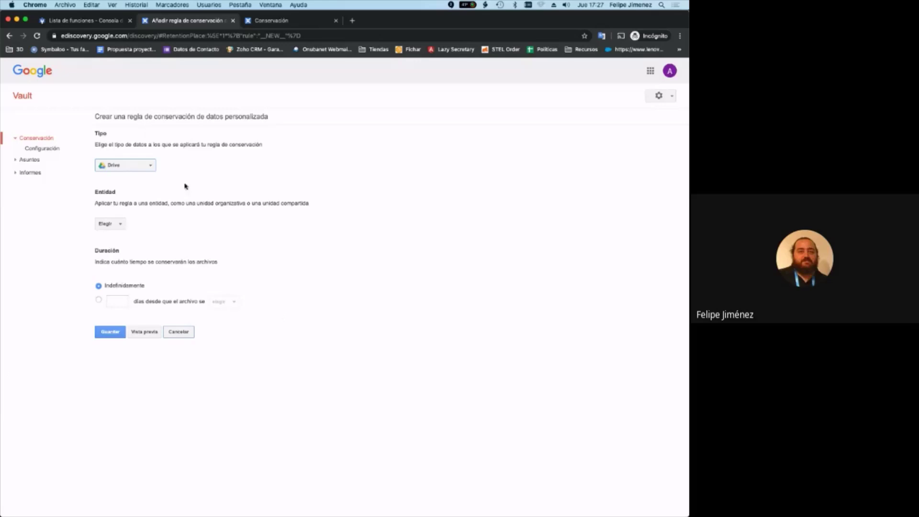
left_click(113, 224)
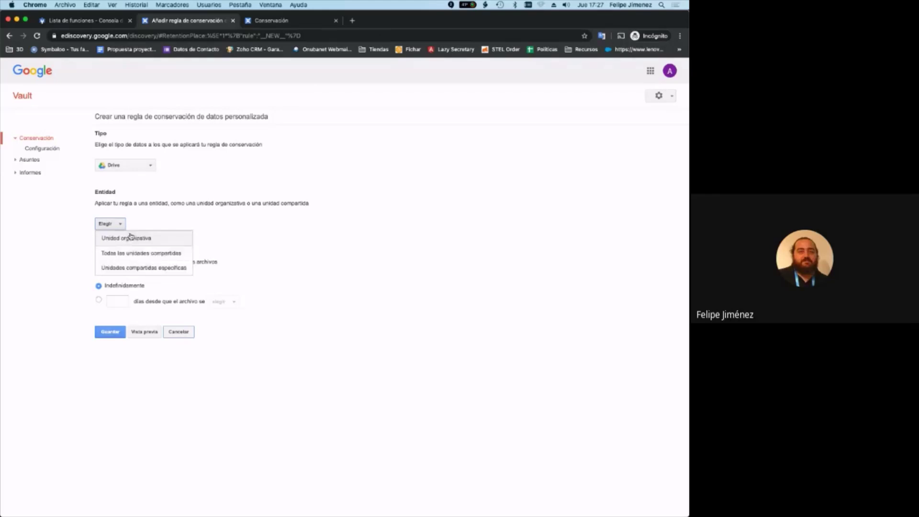
left_click(134, 254)
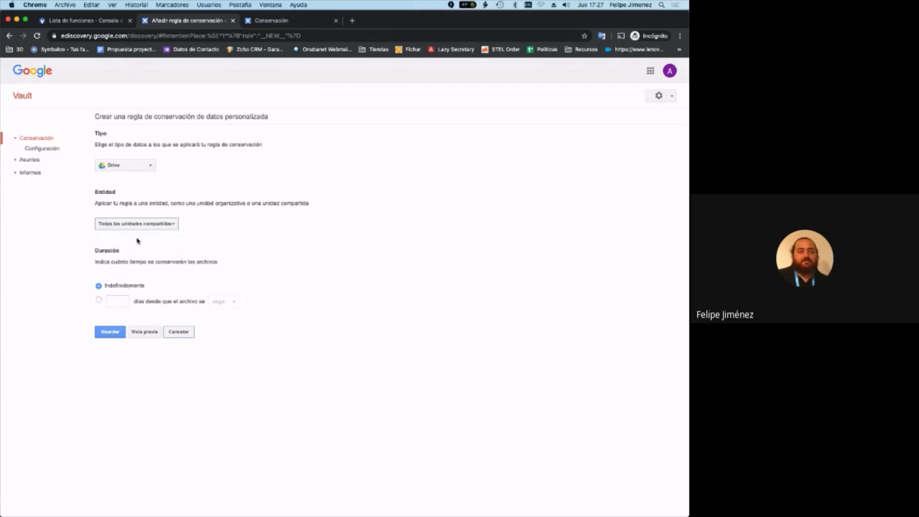
Try limiting the Drive rule to Unidades compartidas específicas, look at the shared drive search, and abandon the rule
left_click(136, 226)
left_click(143, 267)
left_click(141, 259)
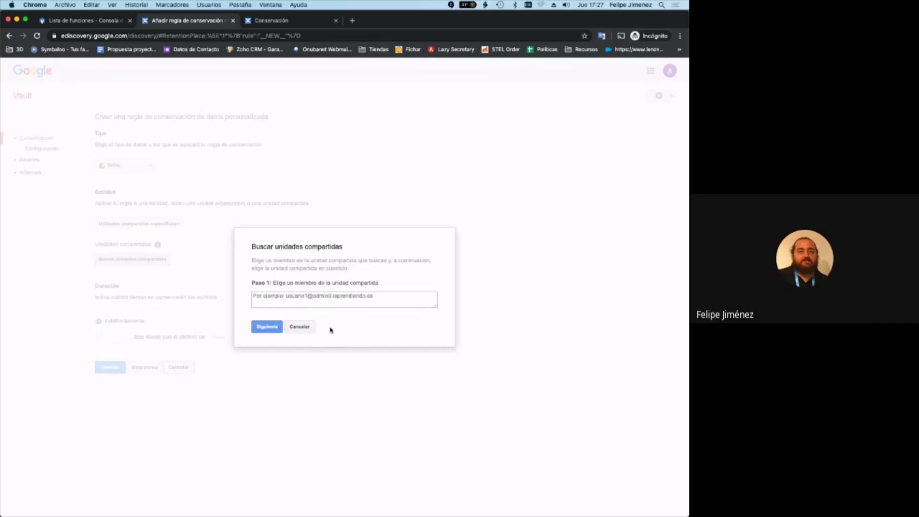
left_click(299, 327)
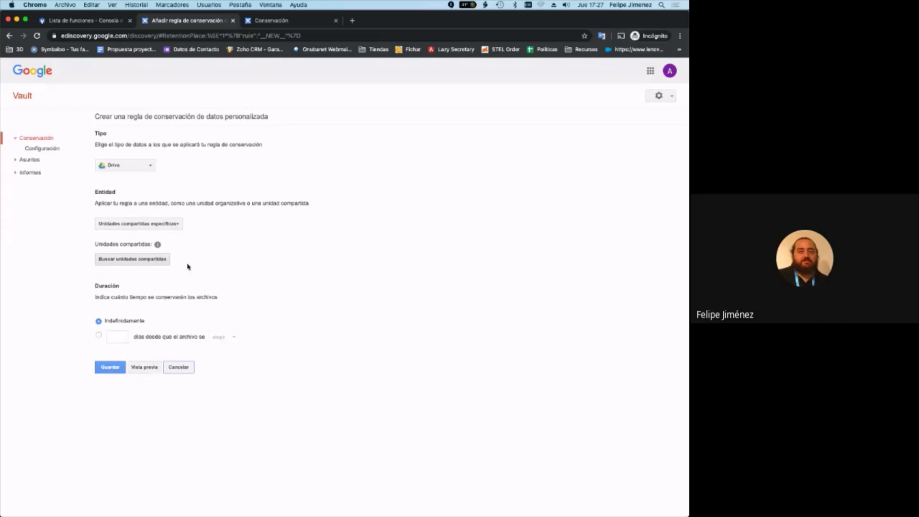
left_click(35, 139)
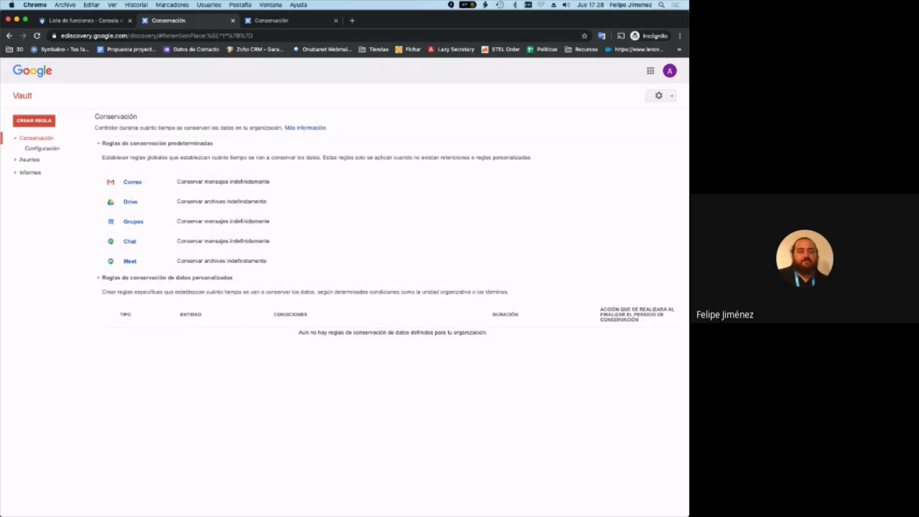
Create a new matter named Prueba in Asuntos
left_click(29, 161)
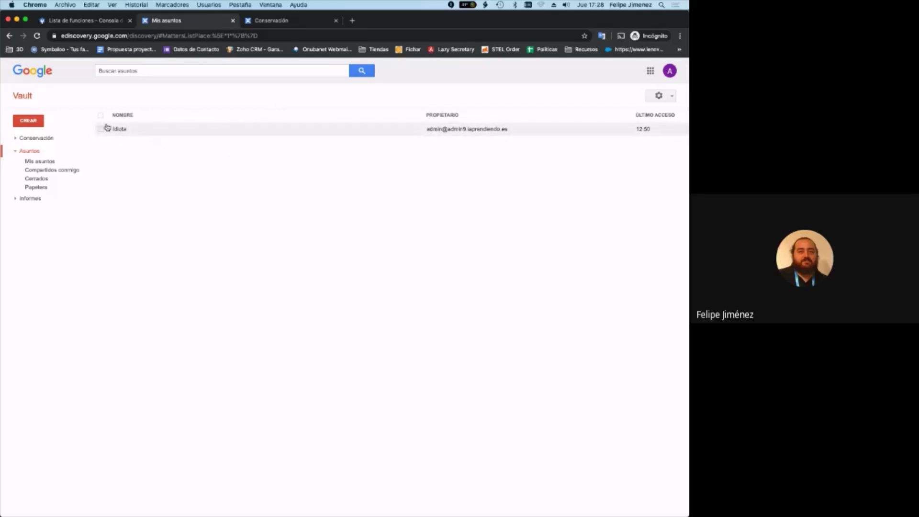
left_click(27, 121)
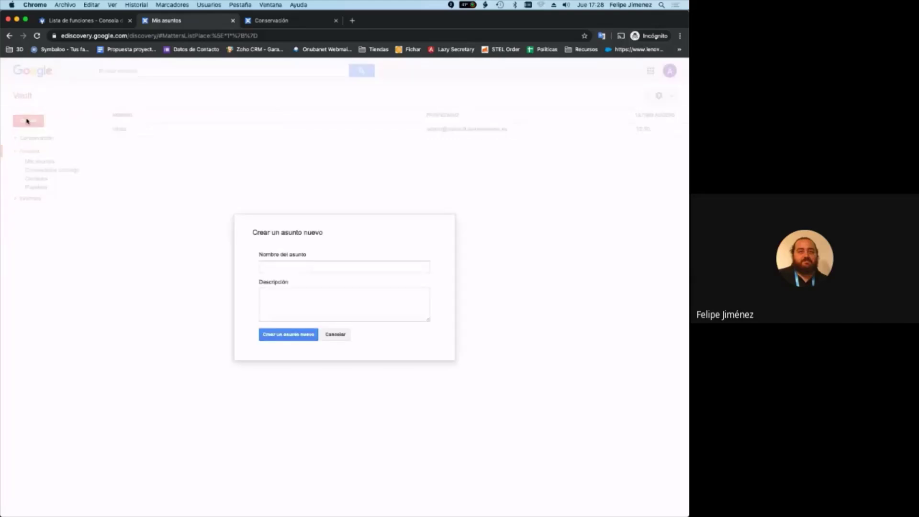
left_click(286, 261)
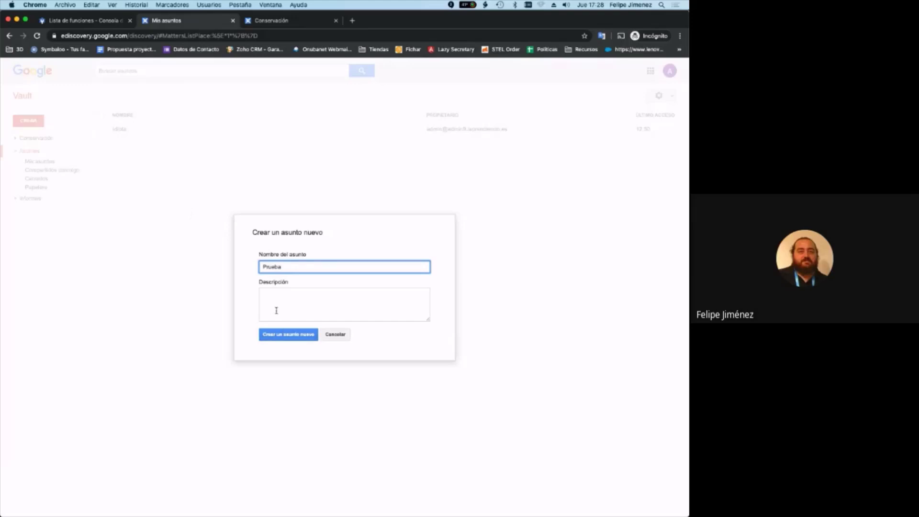
left_click(289, 335)
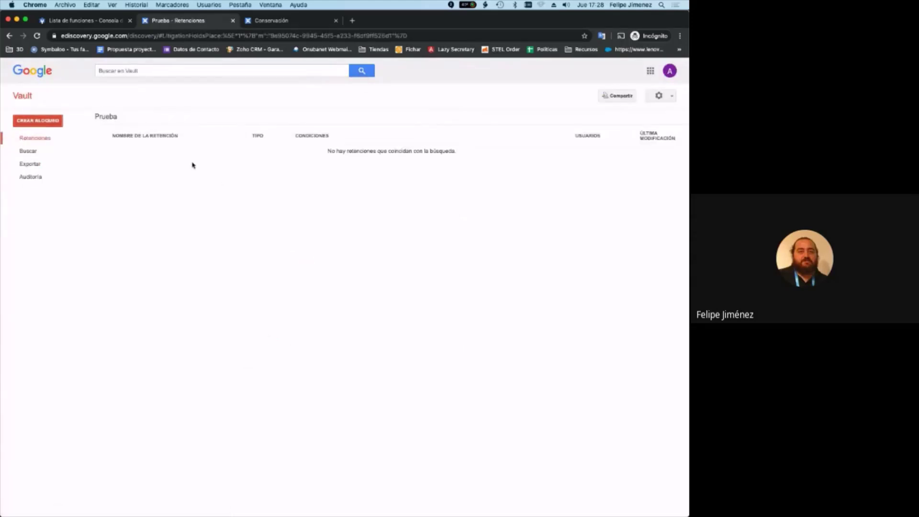
Start a hold in the Prueba matter, look over its data types, and cancel it
left_click(40, 124)
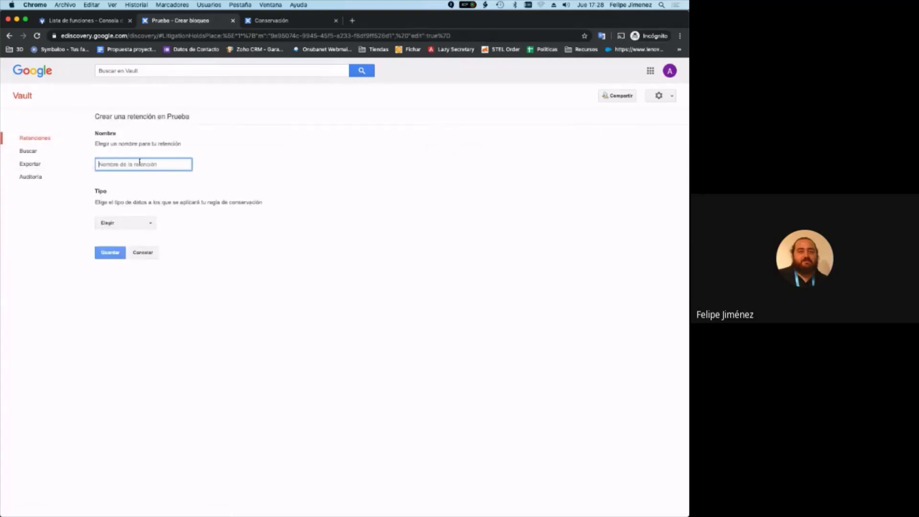
left_click(143, 227)
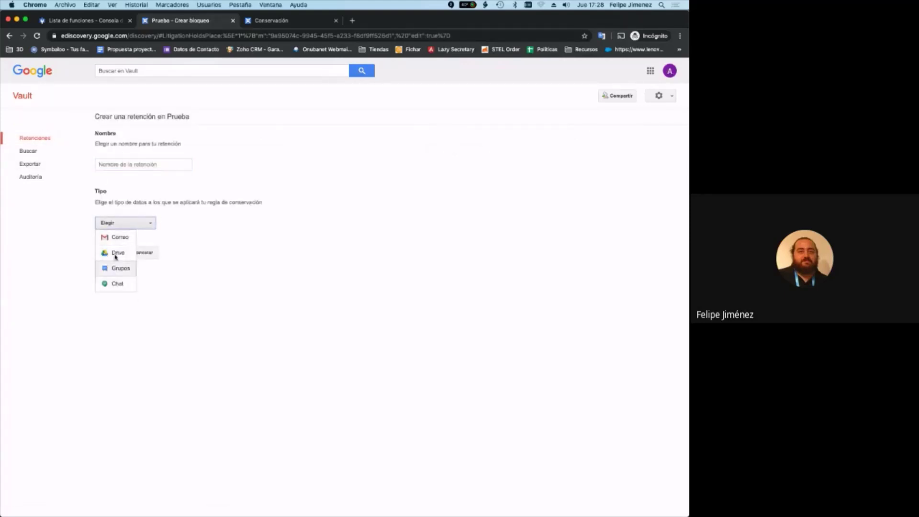
left_click(205, 339)
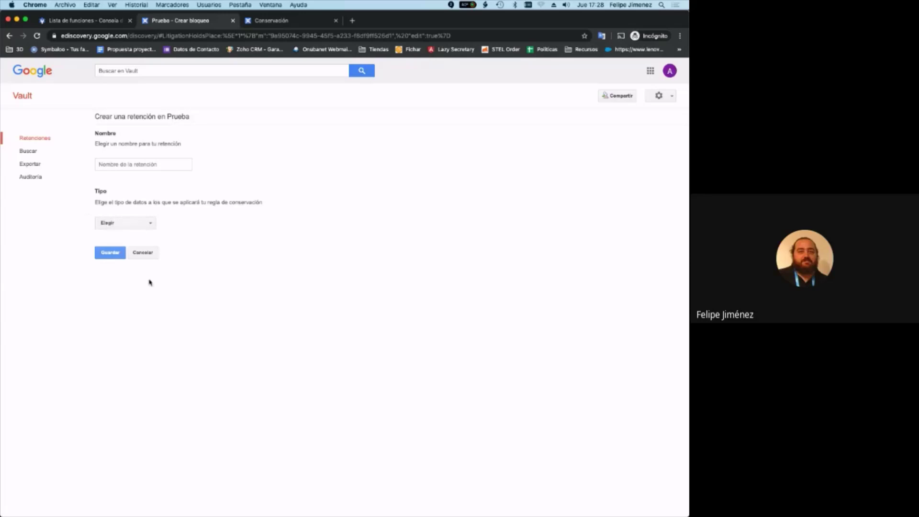
left_click(148, 257)
Open the Prueba matter's search form and compare the account scope options for Correo, Drive and Chat
left_click(23, 153)
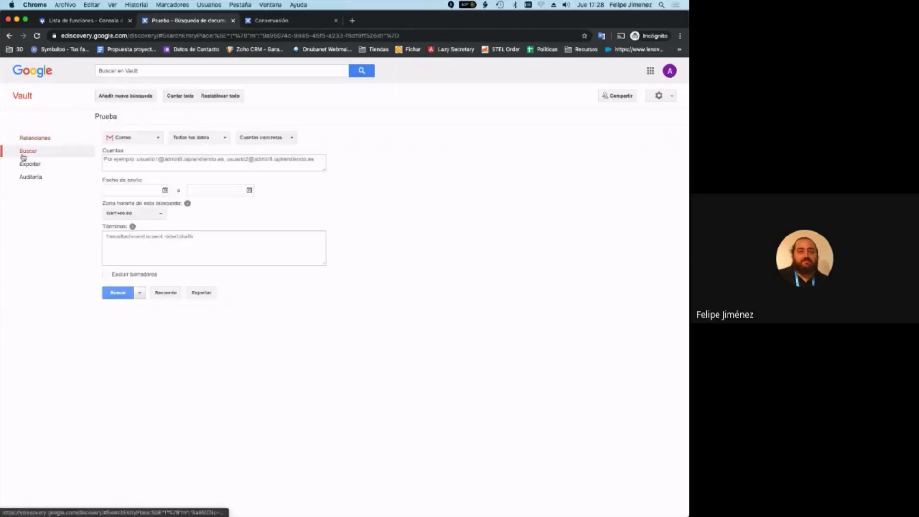
left_click(144, 140)
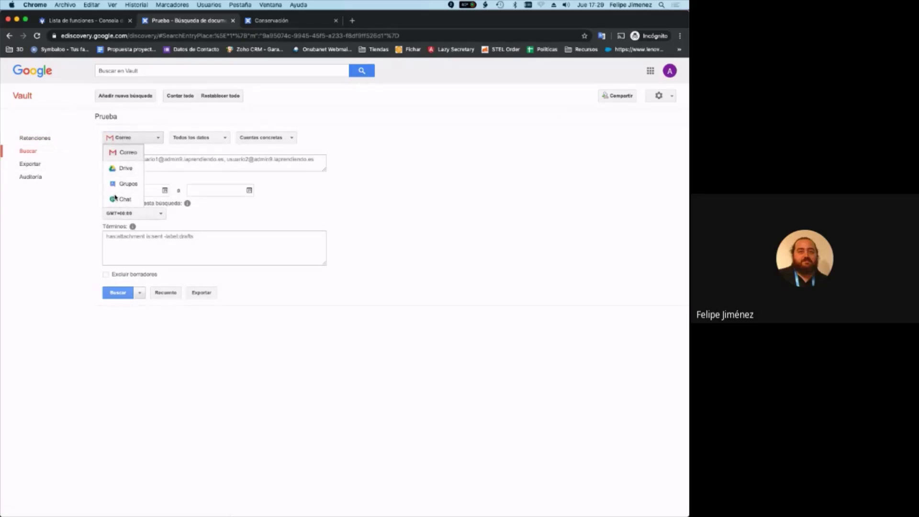
left_click(290, 137)
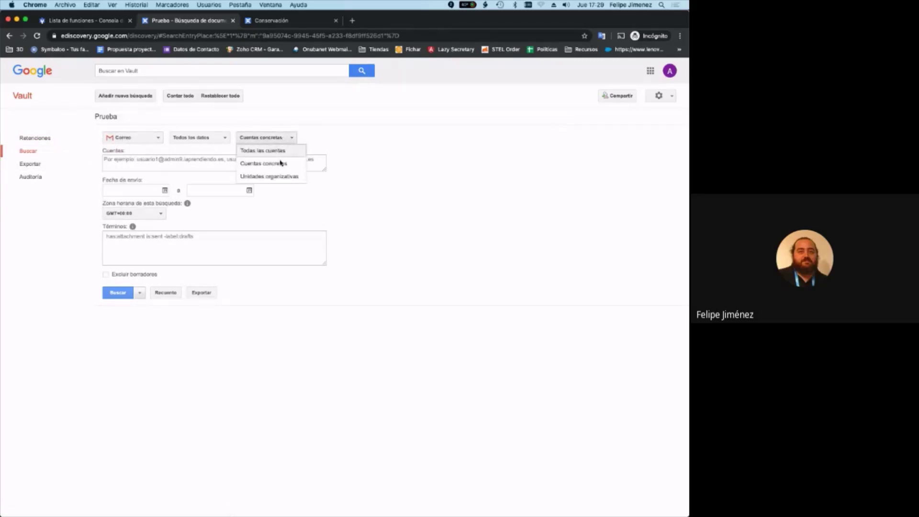
left_click(136, 139)
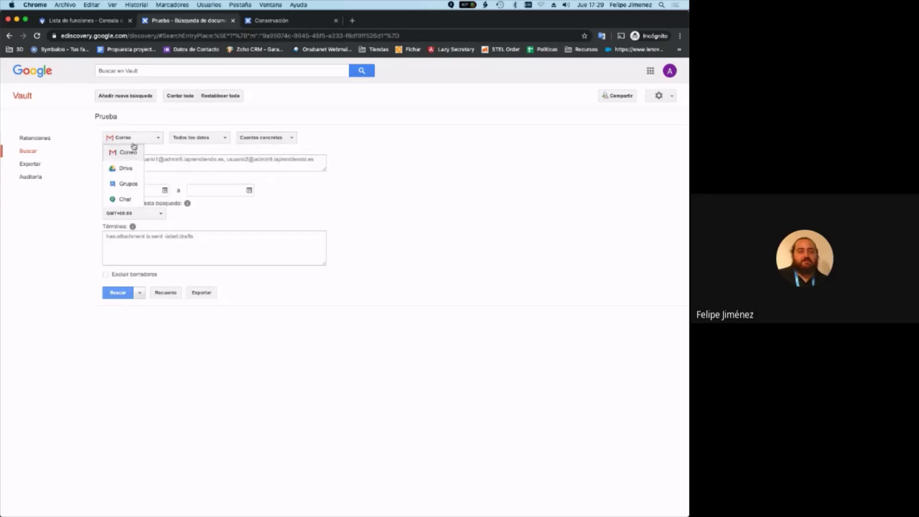
left_click(123, 171)
left_click(277, 140)
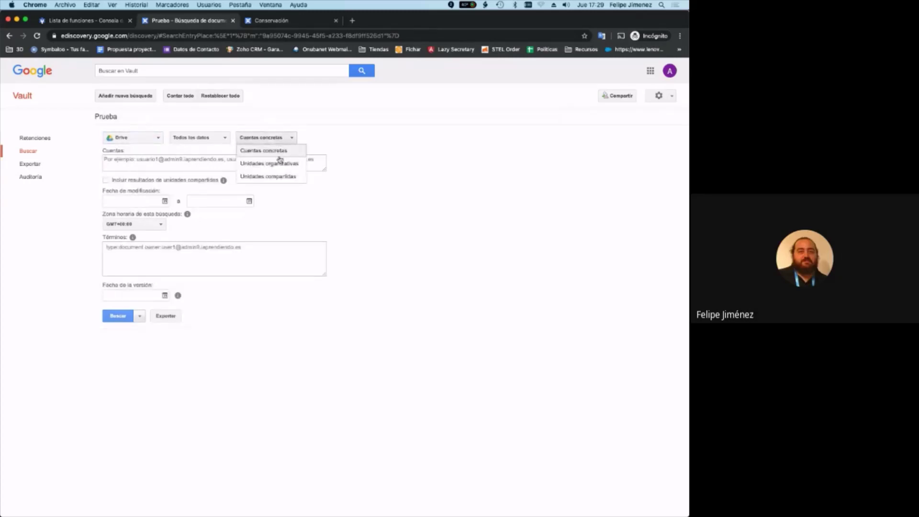
left_click(136, 138)
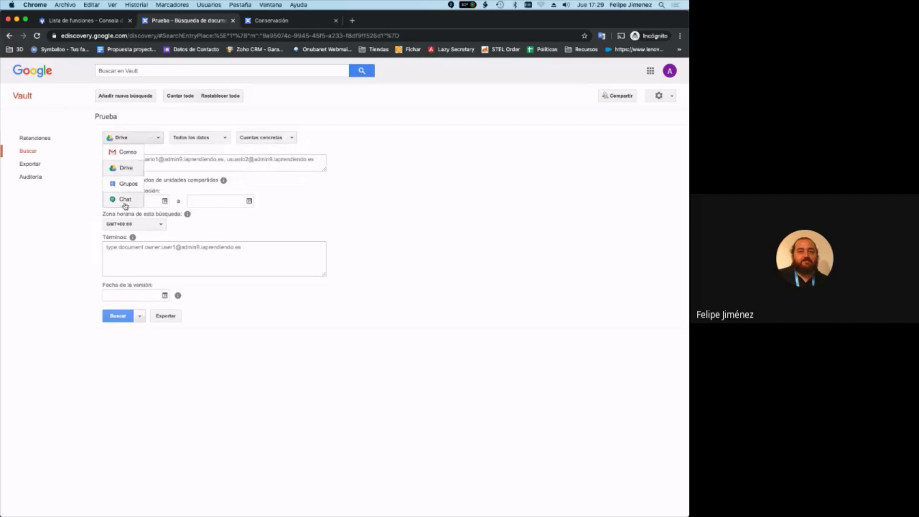
left_click(122, 200)
left_click(259, 140)
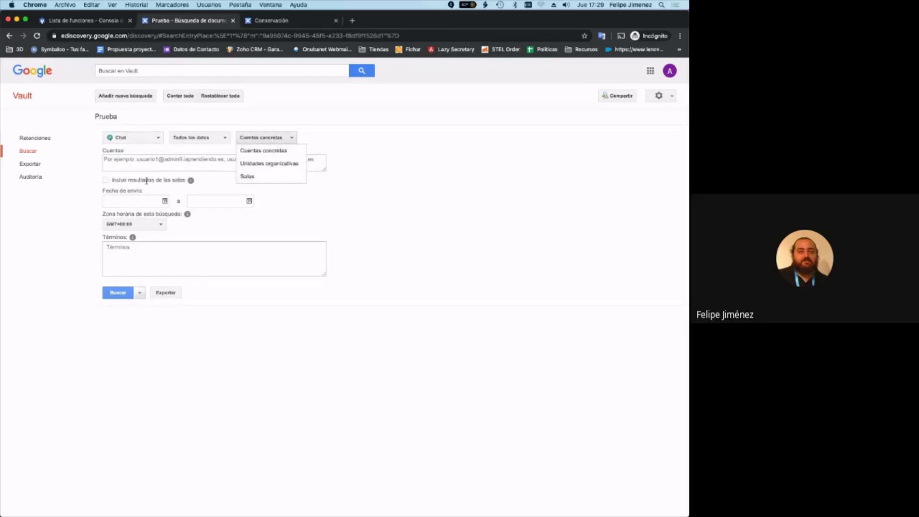
left_click(135, 161)
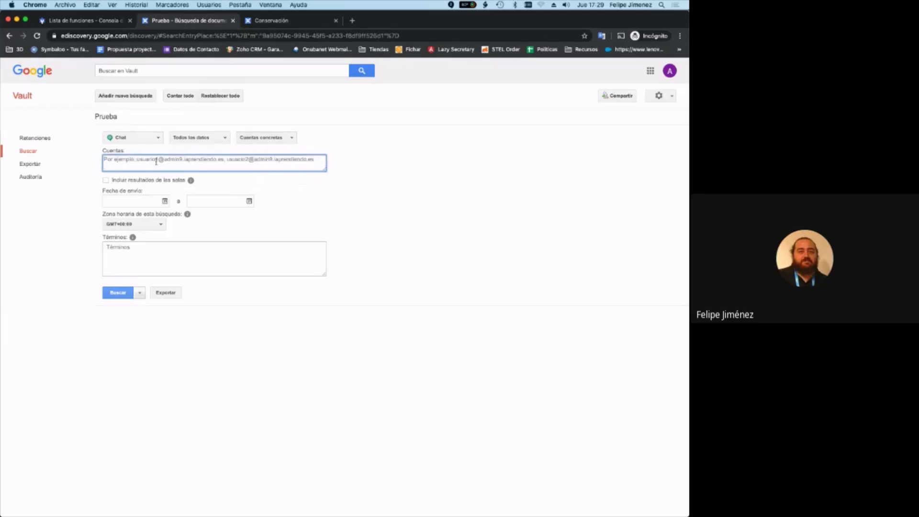
Set the search to Correo, scoped by organizational unit to Alumnos
left_click(144, 139)
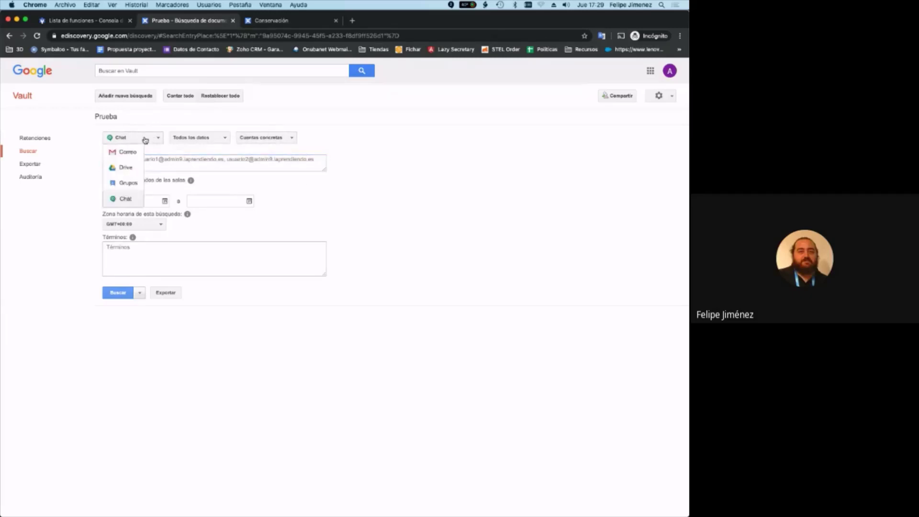
left_click(123, 152)
left_click(267, 137)
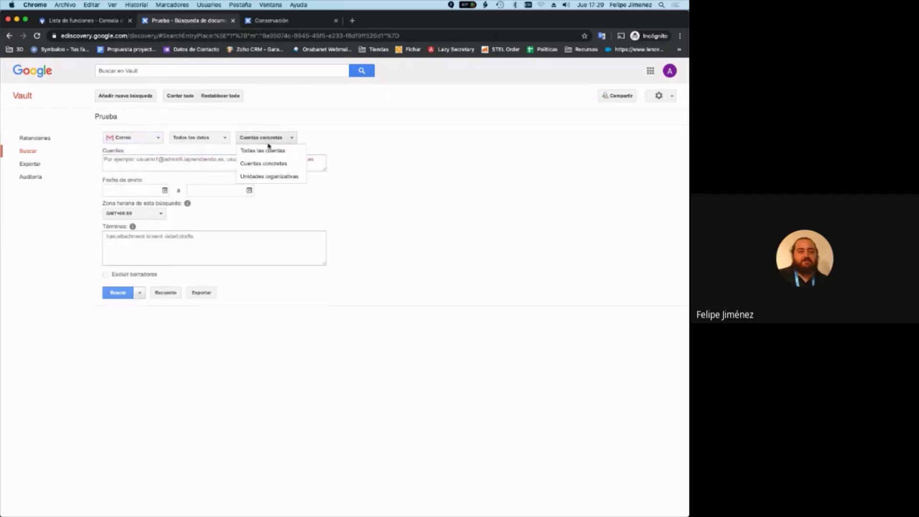
left_click(268, 177)
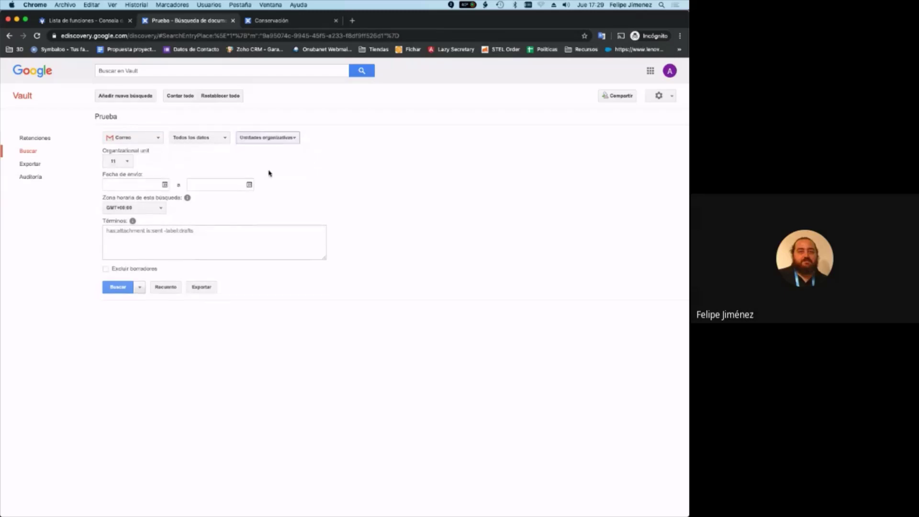
left_click(126, 162)
left_click(134, 215)
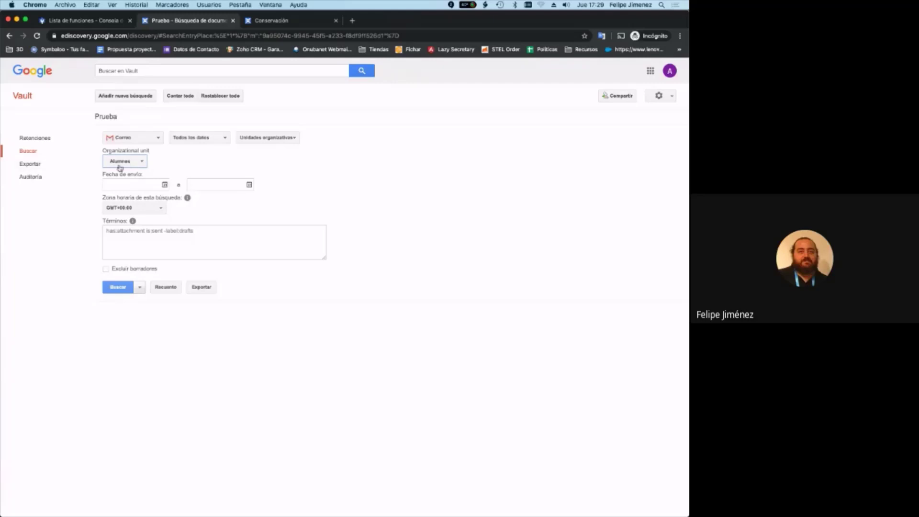
Limit the search to messages sent between 20/8/2019 and 21/5/2020
left_click(113, 186)
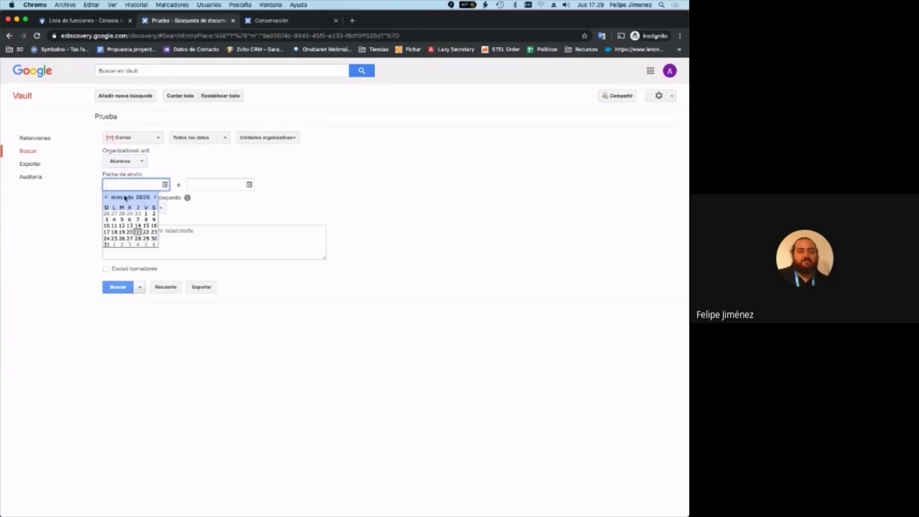
left_click(106, 197)
left_click(106, 197)
left_click(106, 197)
left_click(106, 197)
left_click(106, 197)
left_click(106, 197)
left_click(106, 197)
left_click(106, 197)
left_click(123, 232)
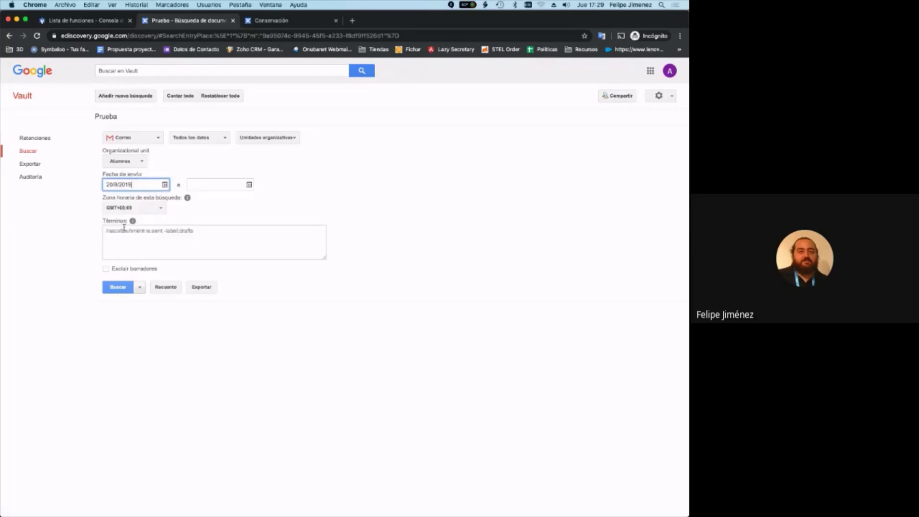
left_click(227, 182)
left_click(222, 232)
Enter the search terms "hola adios" and return to the list of matters without running the search
left_click(160, 237)
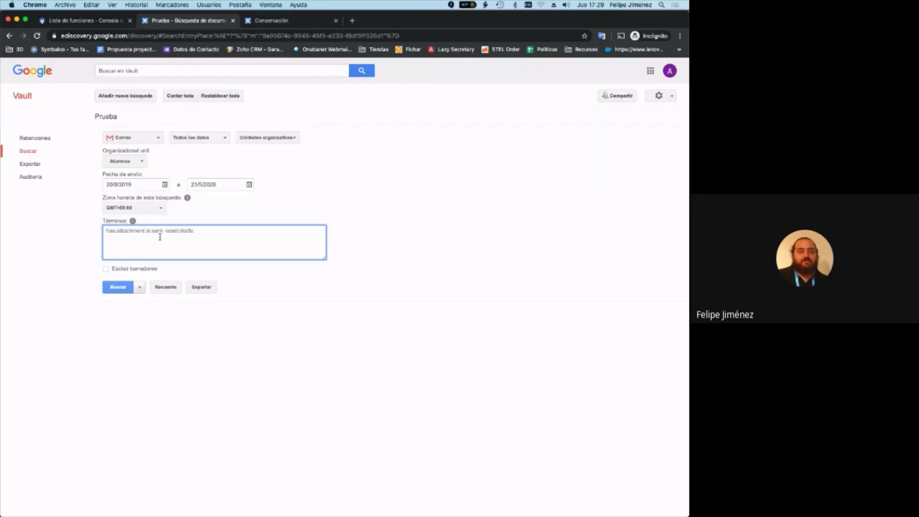
type("hola adios")
left_click(139, 287)
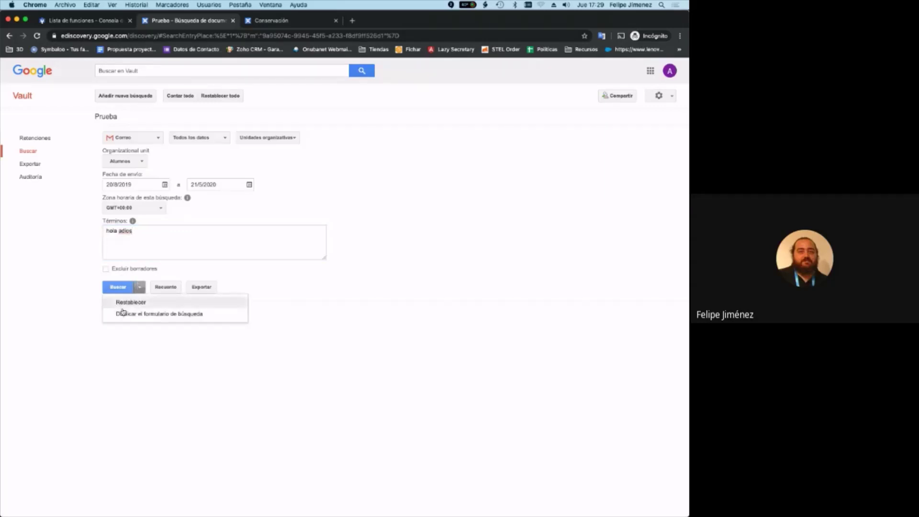
left_click(73, 272)
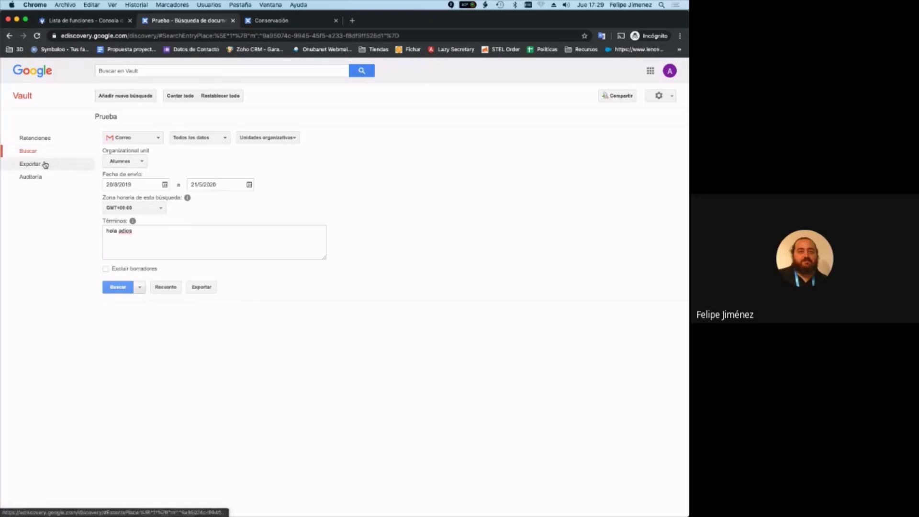
left_click(28, 94)
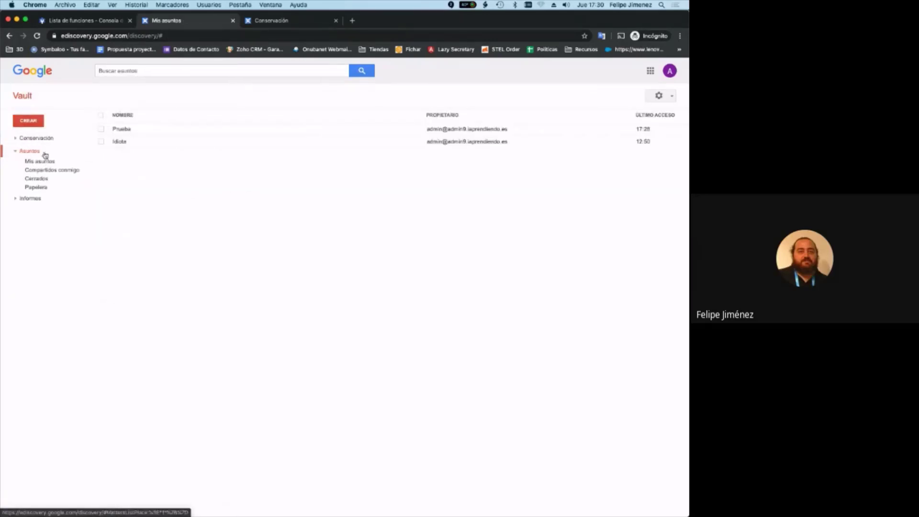
Set up a search in the Idiota matter for Drive, scoped by organizational unit to Alumnos
left_click(118, 144)
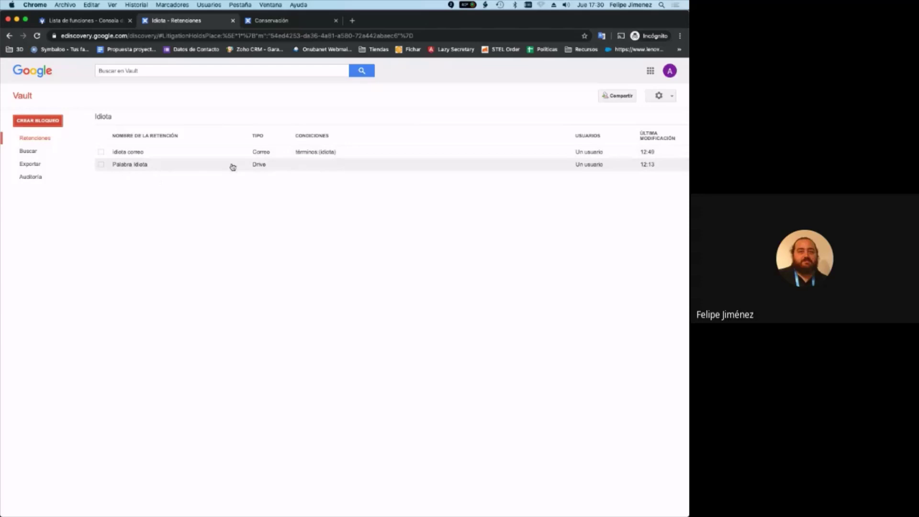
left_click(35, 151)
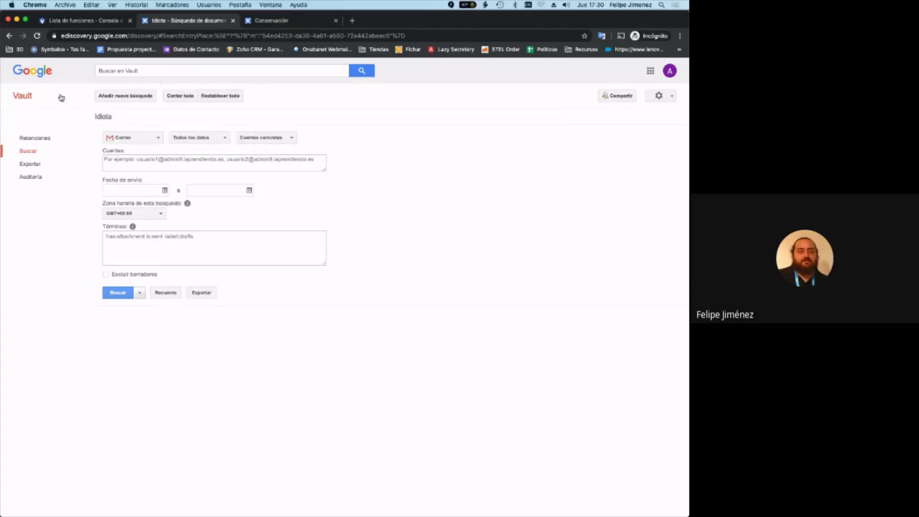
left_click(141, 139)
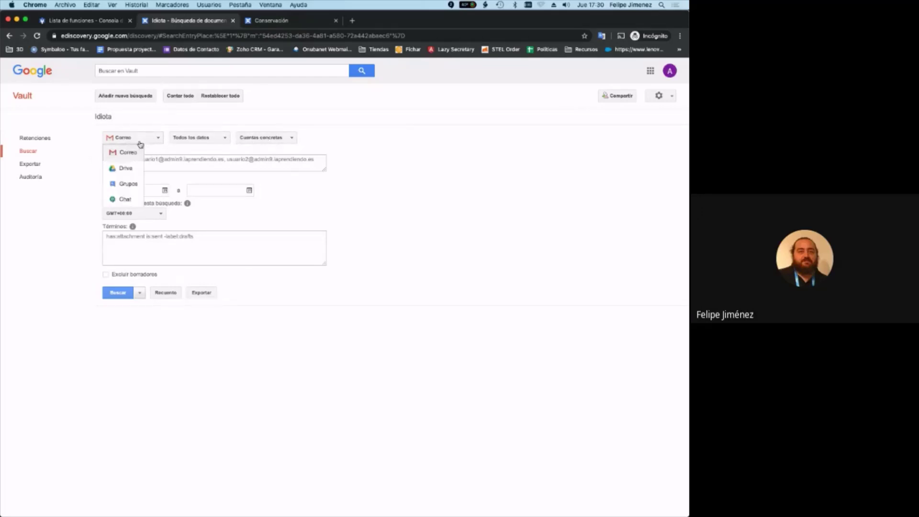
left_click(128, 169)
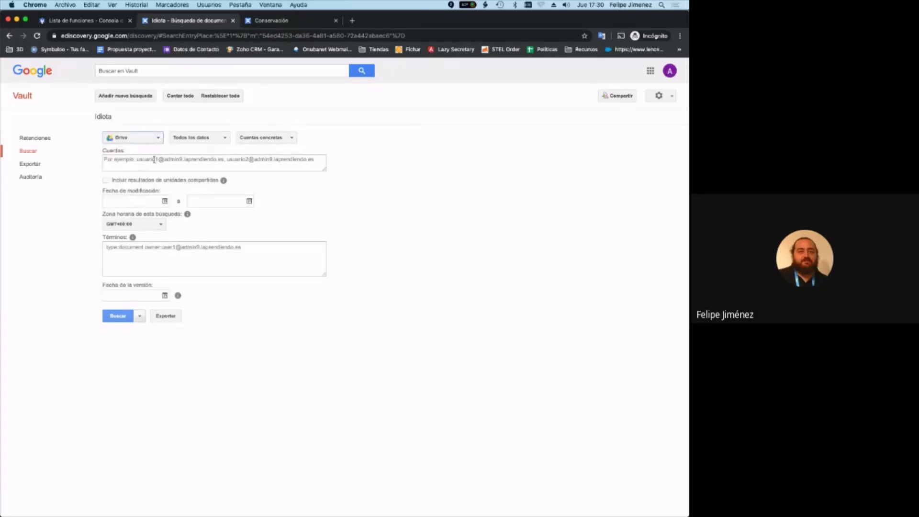
left_click(265, 139)
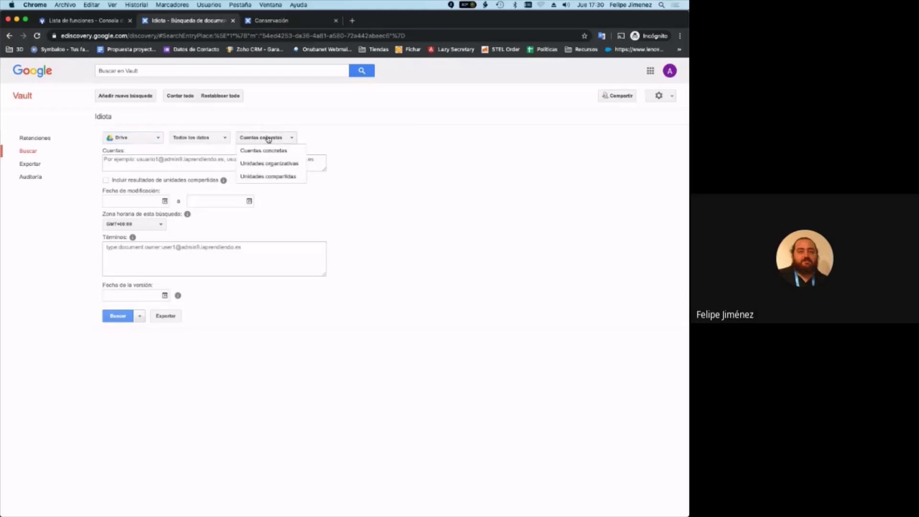
left_click(259, 164)
left_click(127, 162)
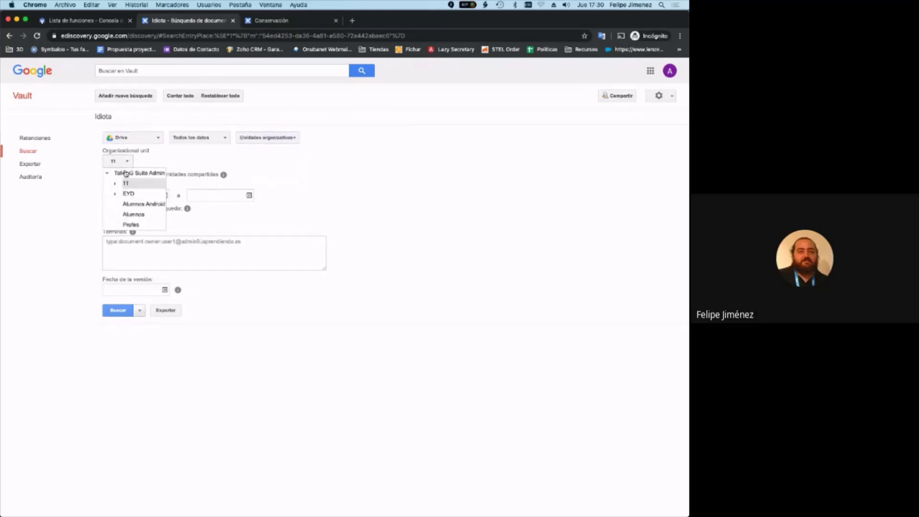
left_click(133, 214)
Run the Drive search for the term "idiota" and read the Ejercicio de Matemáticas document
left_click(149, 252)
type("idiota")
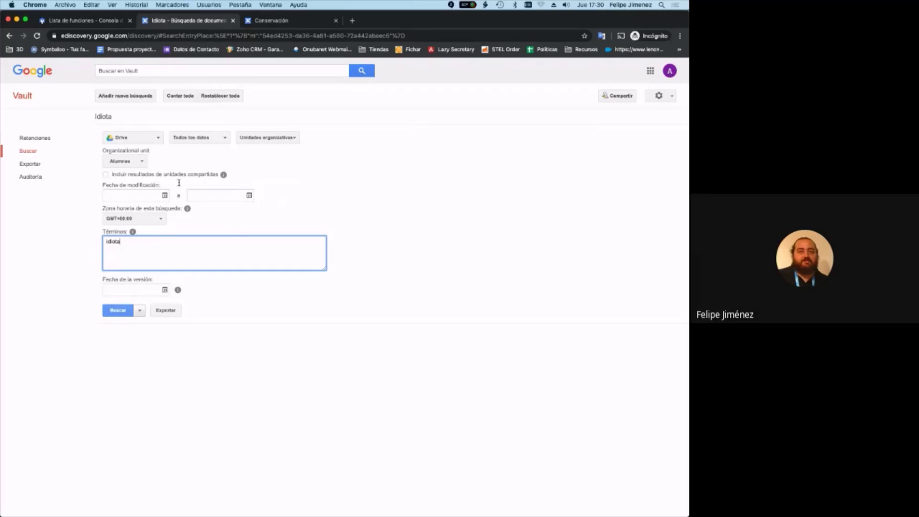
left_click(109, 312)
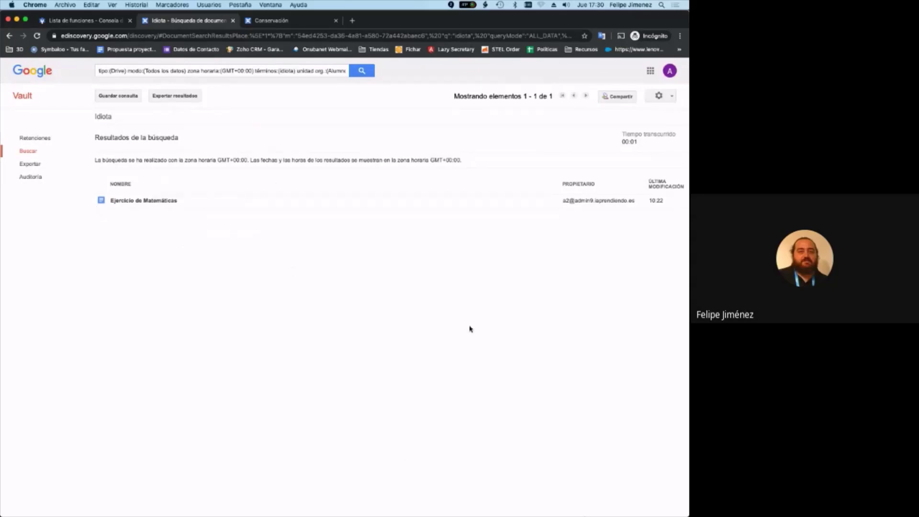
left_click(136, 201)
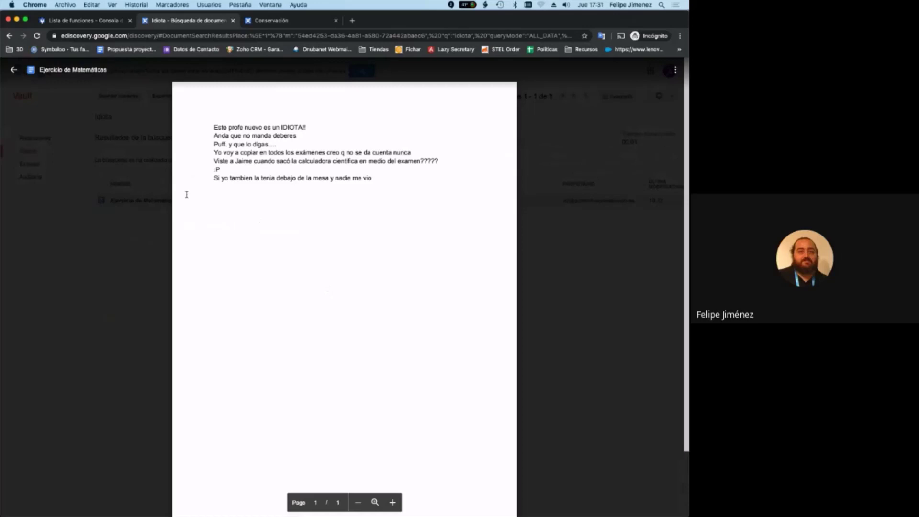
left_click(14, 70)
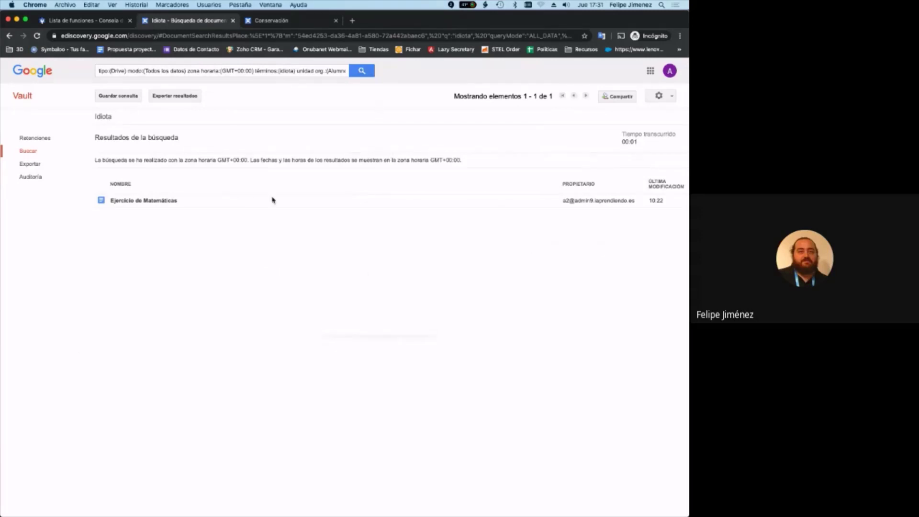
Repeat the Drive search with the term "tonto" and read the Ejercicios de Física document
left_click(28, 153)
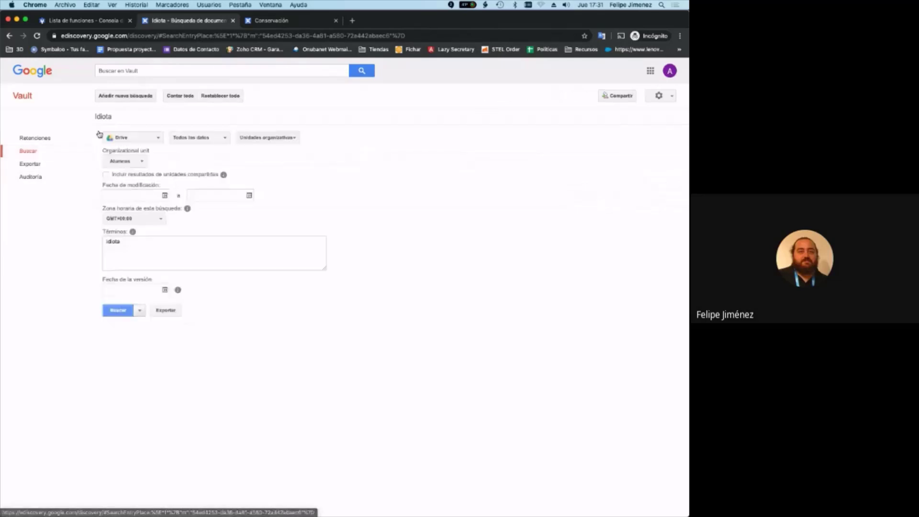
left_click_drag(134, 244, 60, 242)
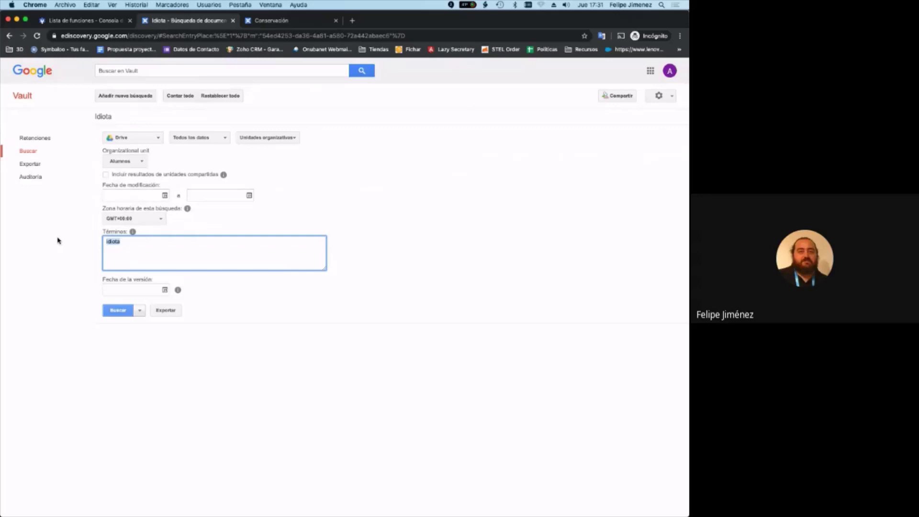
type("ton")
left_click(120, 312)
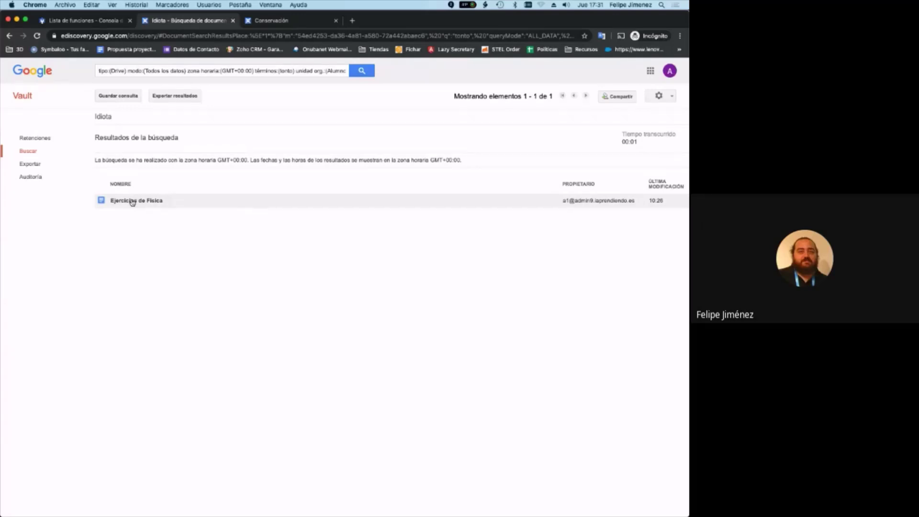
left_click(133, 201)
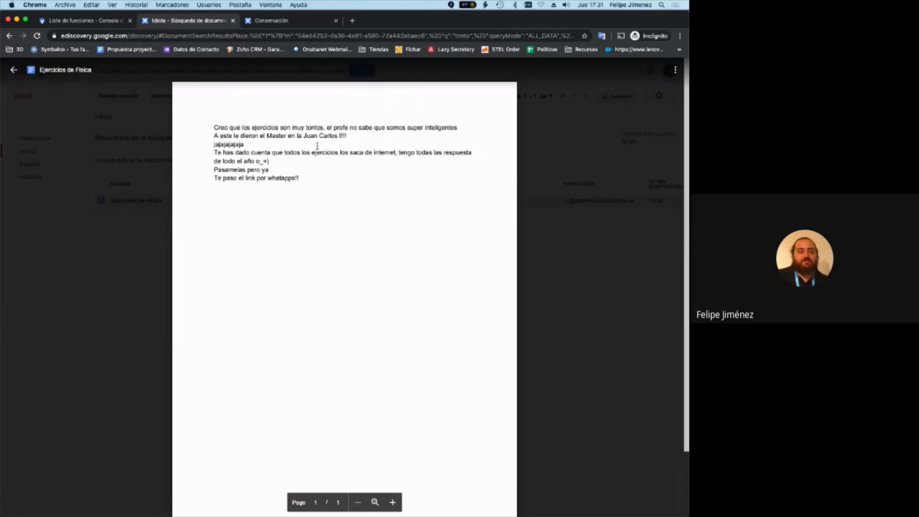
double_click(319, 126)
left_click(15, 70)
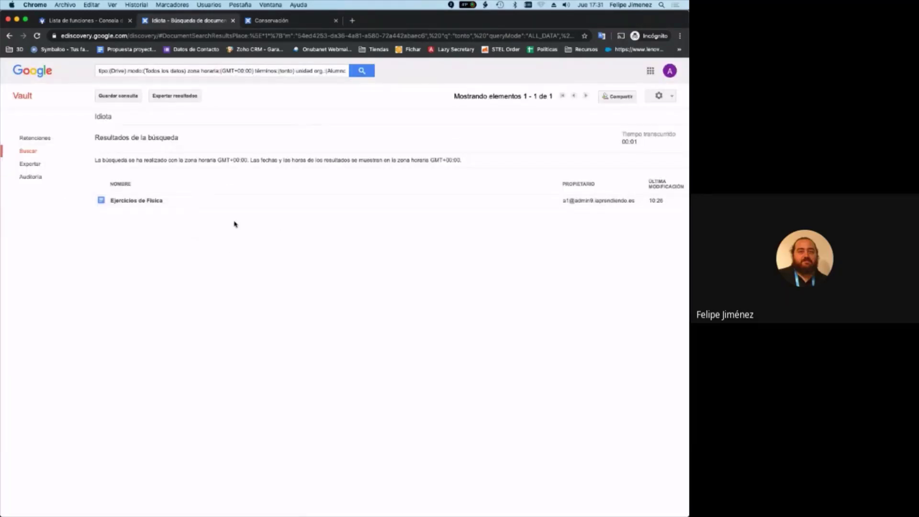
Change the search to Chat, scoped by organizational unit to Alumnos
left_click(29, 151)
left_click(144, 142)
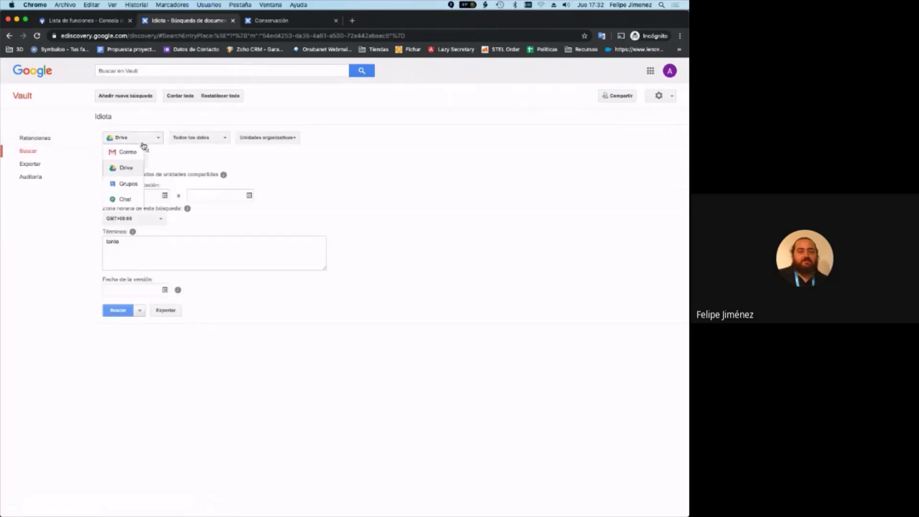
left_click(122, 200)
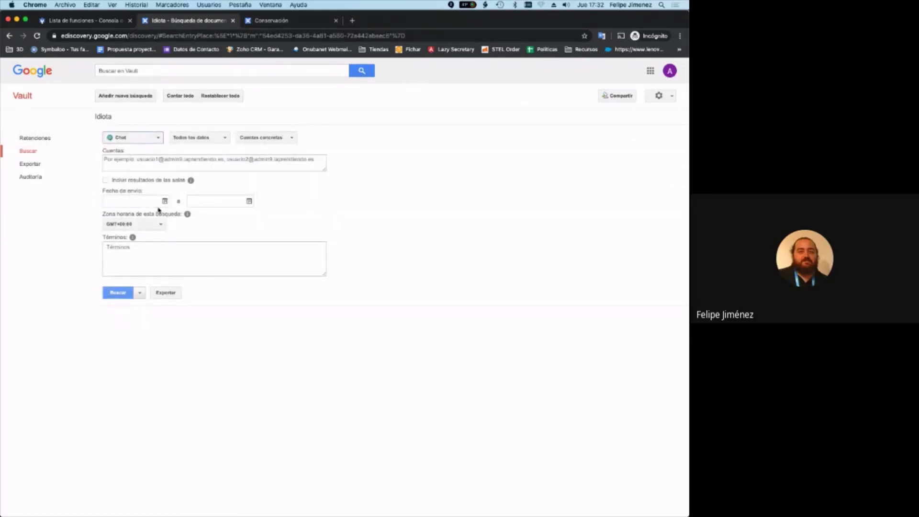
left_click(263, 138)
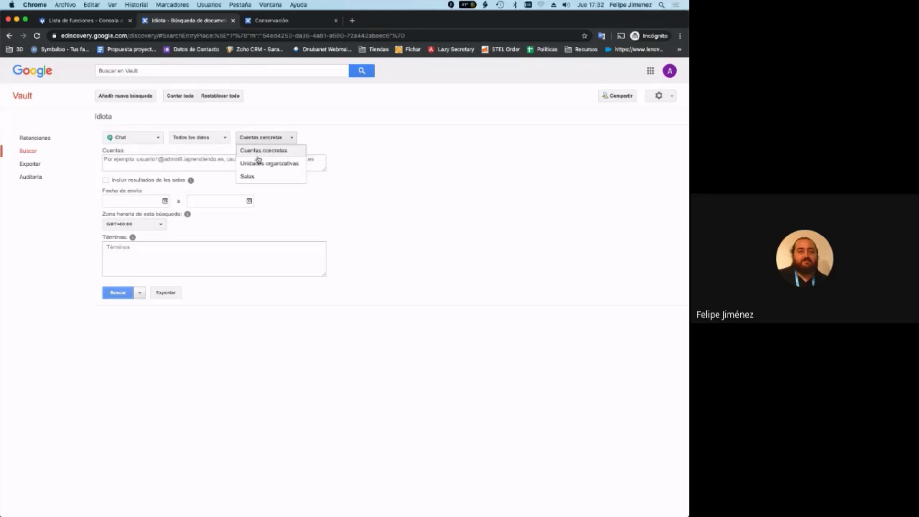
left_click(259, 163)
left_click(115, 162)
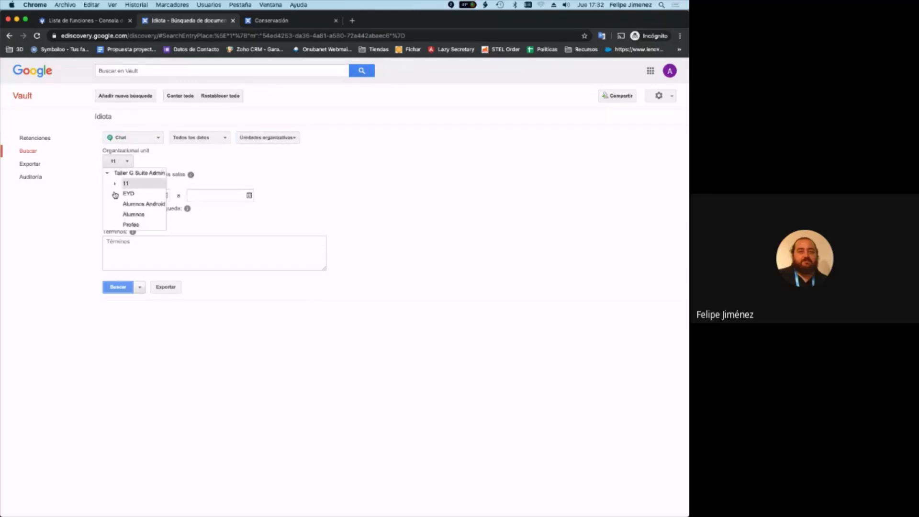
left_click(130, 211)
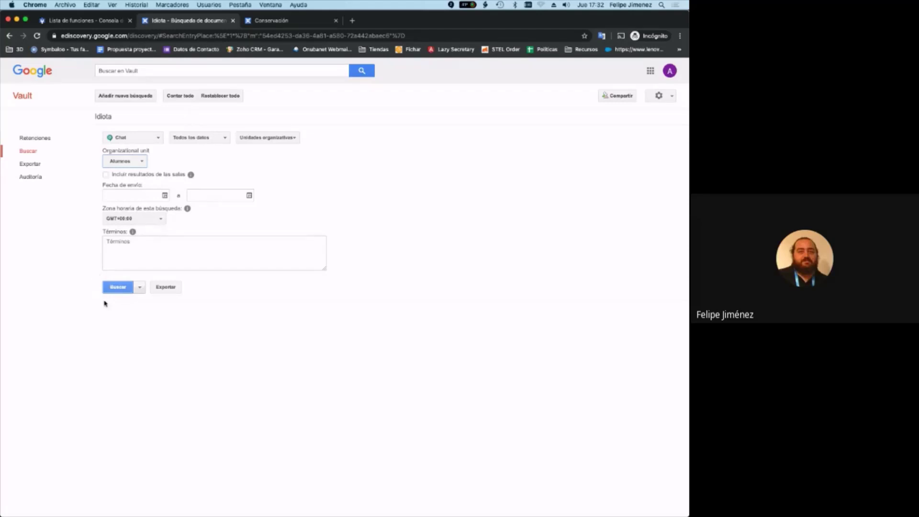
Run the Chat search for the term "idiota" and open the matching conversation
left_click(130, 254)
type("idiota")
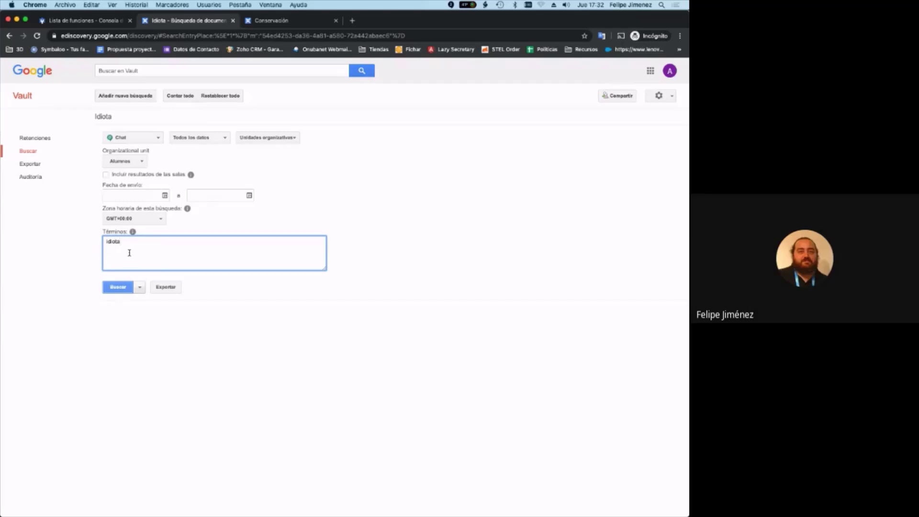
left_click(116, 289)
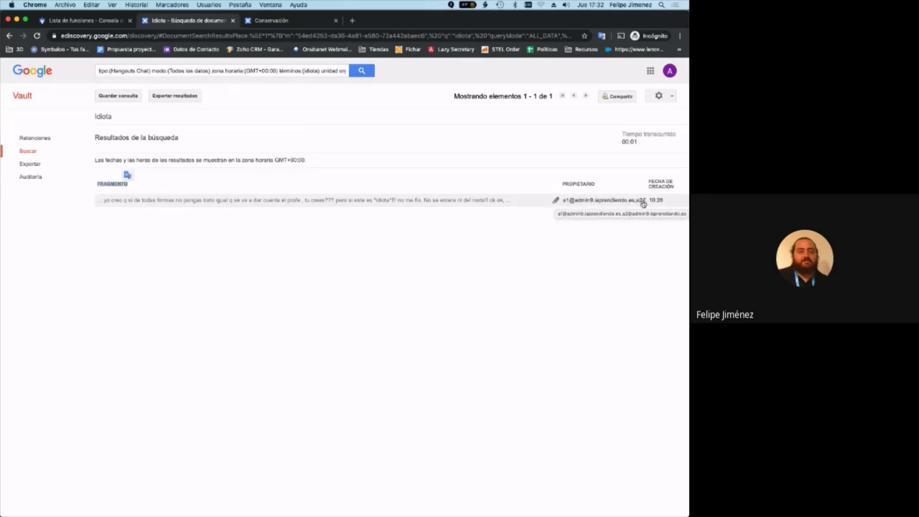
left_click(402, 201)
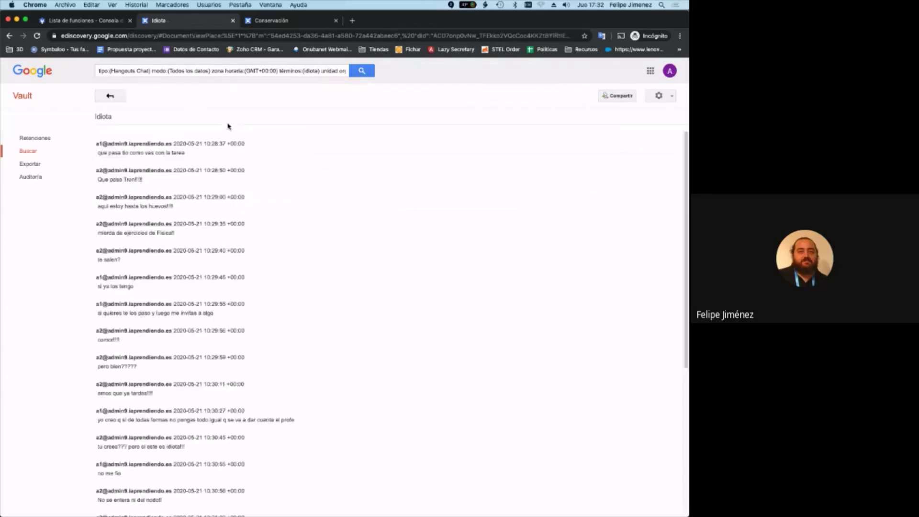
Read through the chat conversation, examining each message's sender and time, the searched term and the attachment
left_click_drag(97, 143, 268, 149)
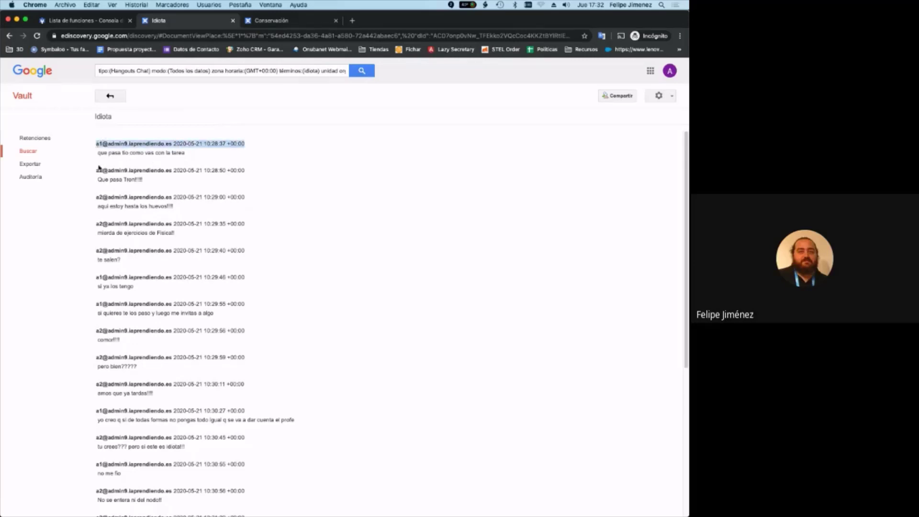
left_click_drag(98, 170, 218, 179)
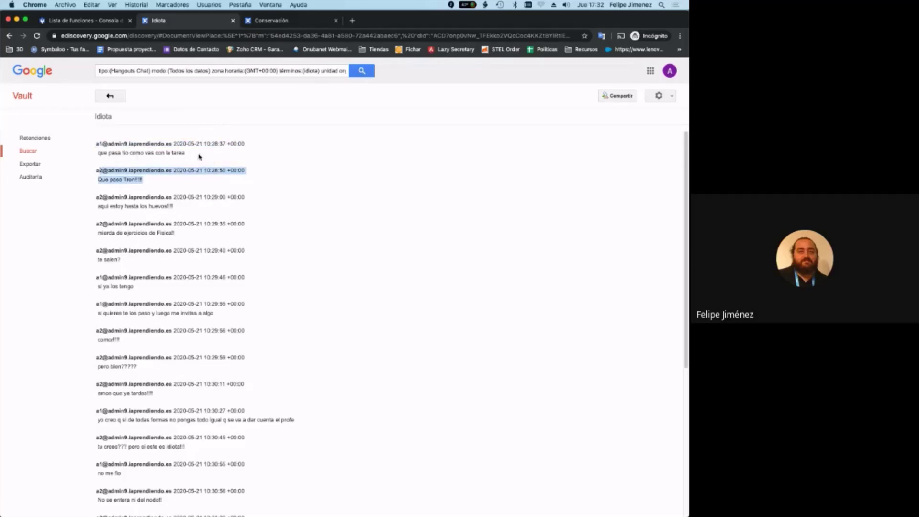
left_click(162, 154)
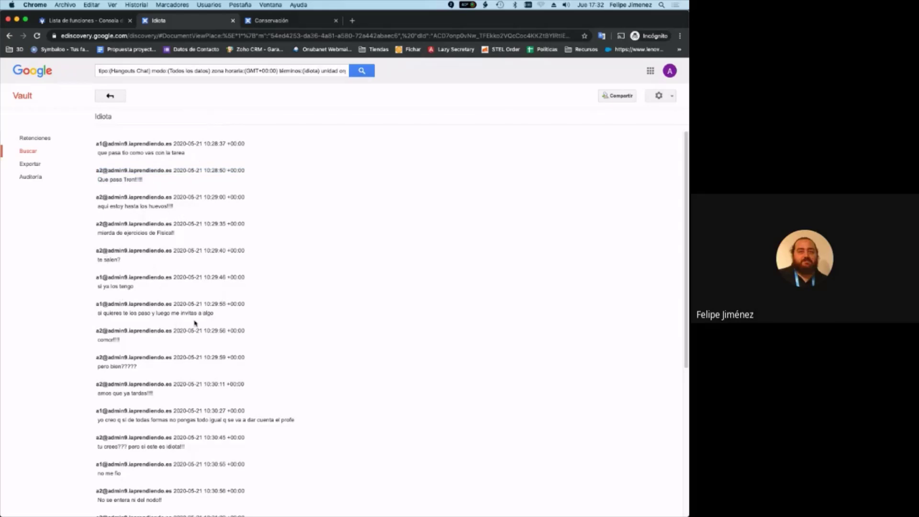
left_click_drag(181, 446, 166, 446)
scroll(221, 330, "down", 5)
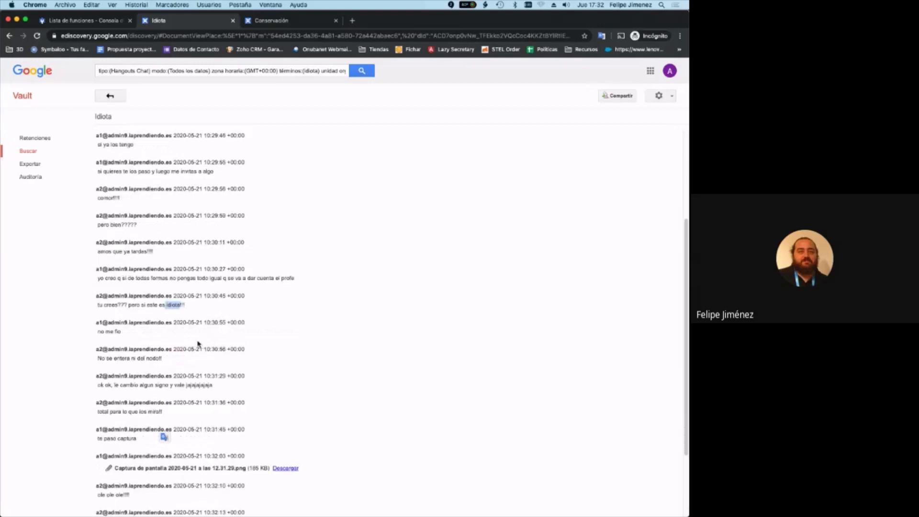
scroll(198, 343, "down", 3)
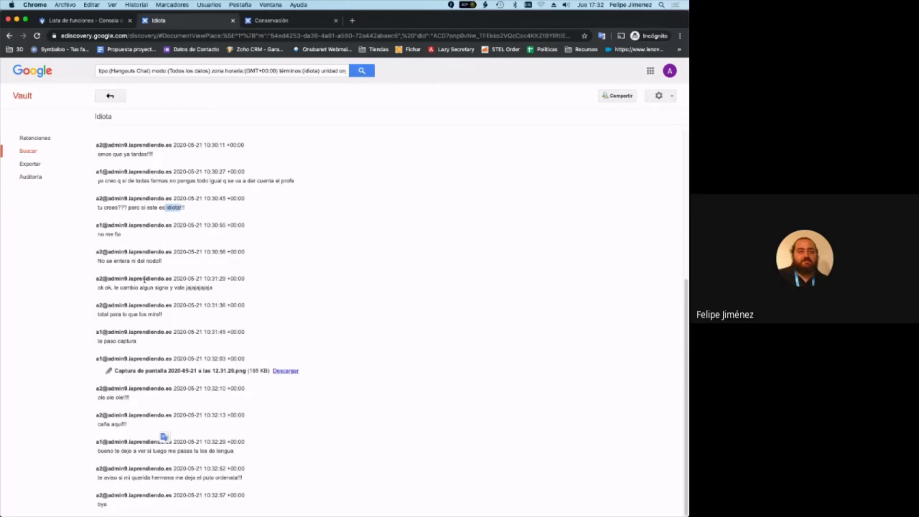
scroll(144, 279, "up", 1)
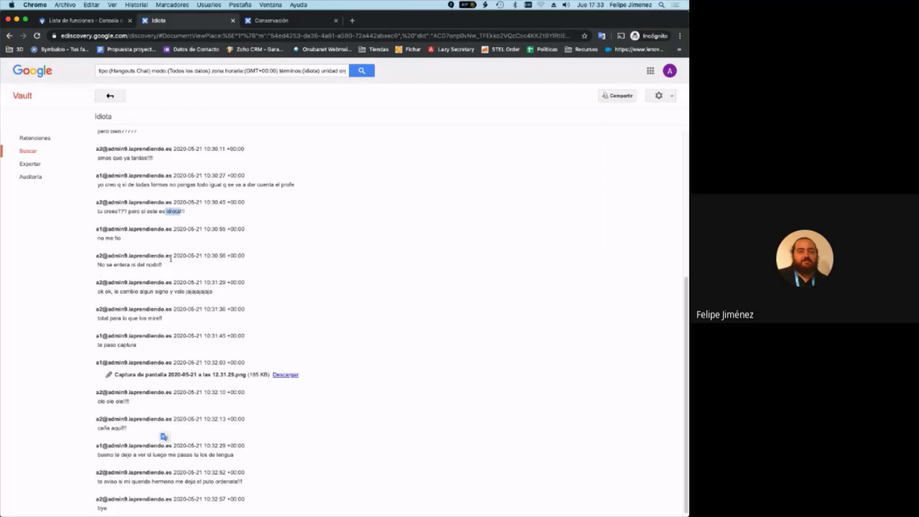
left_click(153, 206)
Download the conversation's PNG screenshot attachment, view it, and return to the search results
left_click(285, 375)
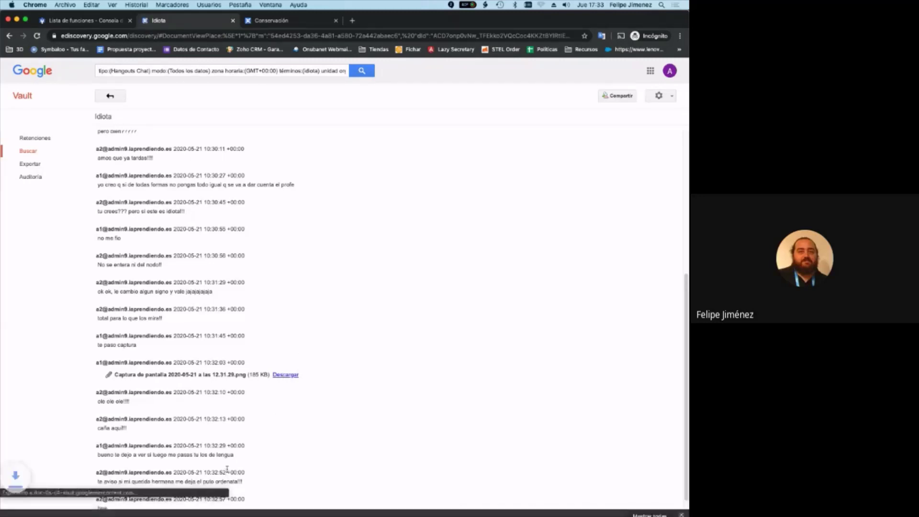
left_click(43, 509)
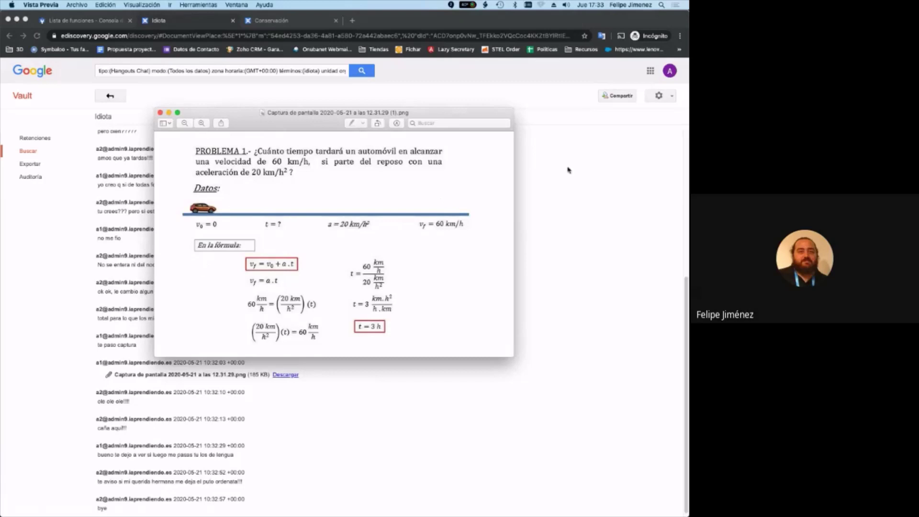
left_click(161, 113)
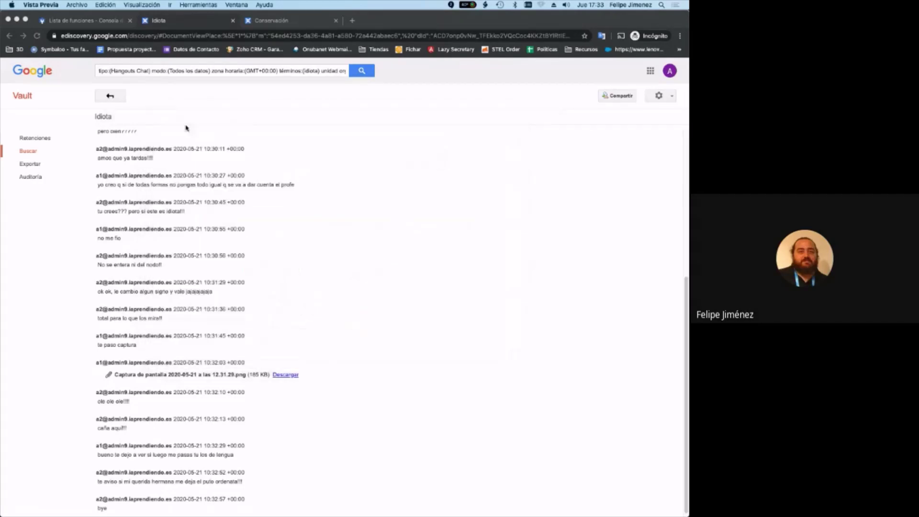
left_click(110, 98)
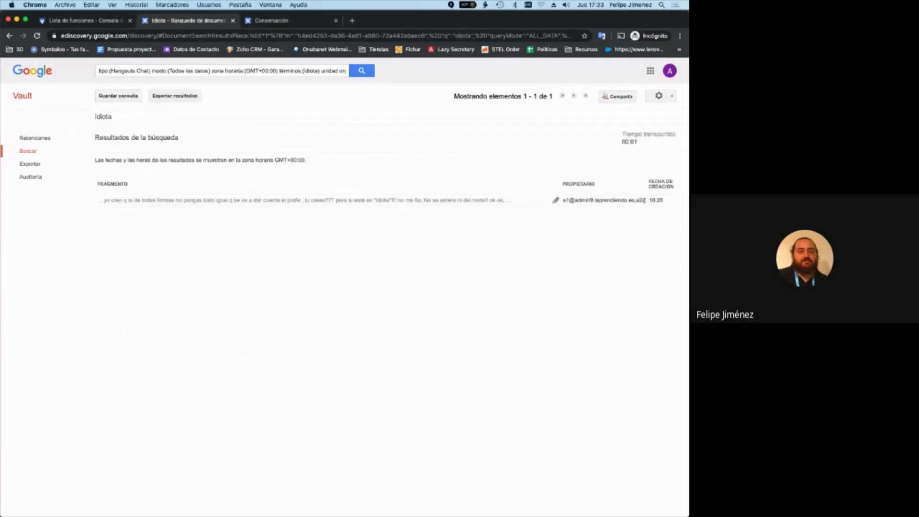
Open the Idiota matter's exports and show the query behind the idiota export
left_click(32, 166)
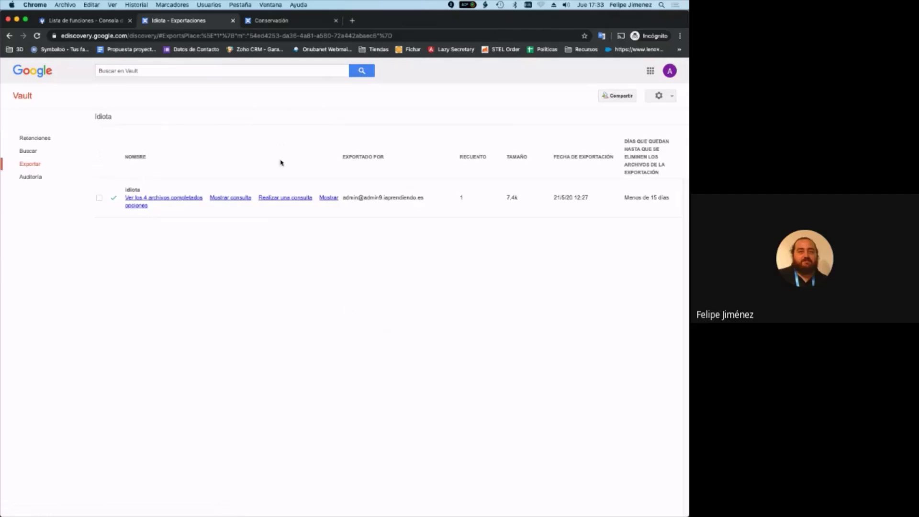
left_click(241, 200)
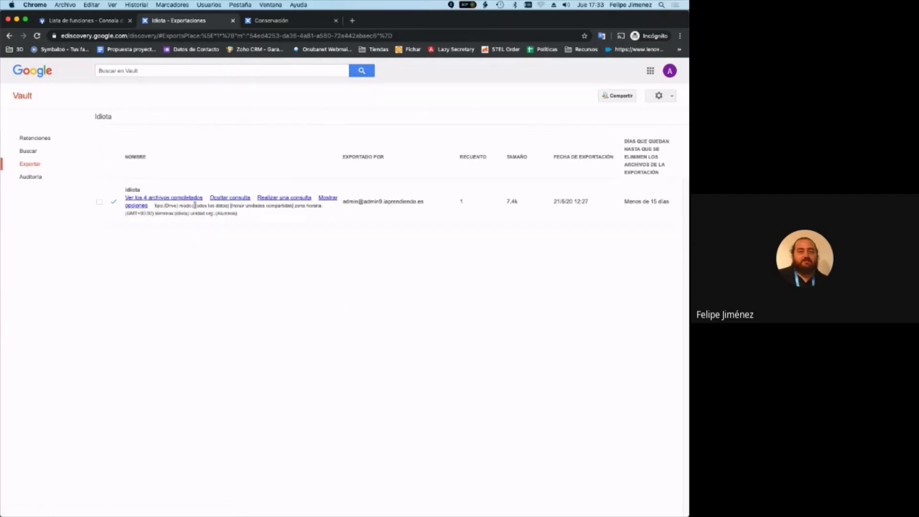
Review the idiota export's query, then list its files and examine the custodian-docid CSV, metadata XML and checksum entries
left_click_drag(182, 205, 232, 206)
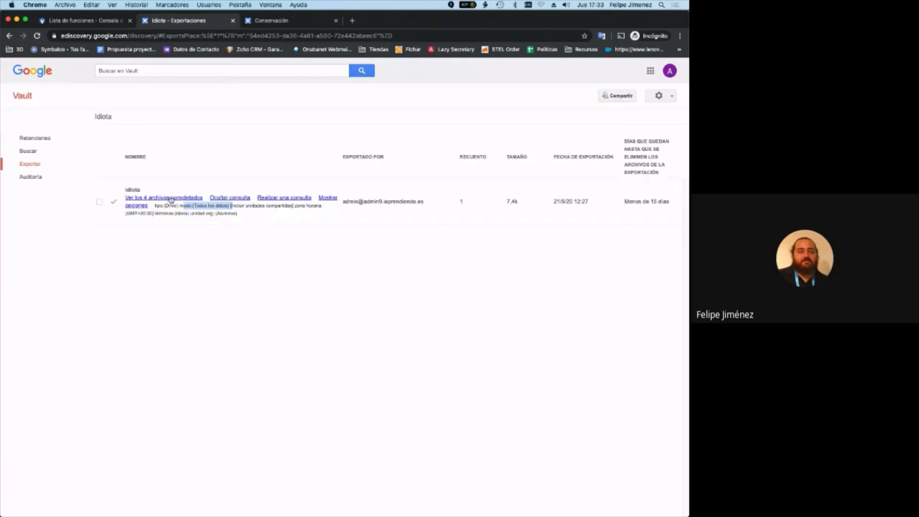
left_click(171, 198)
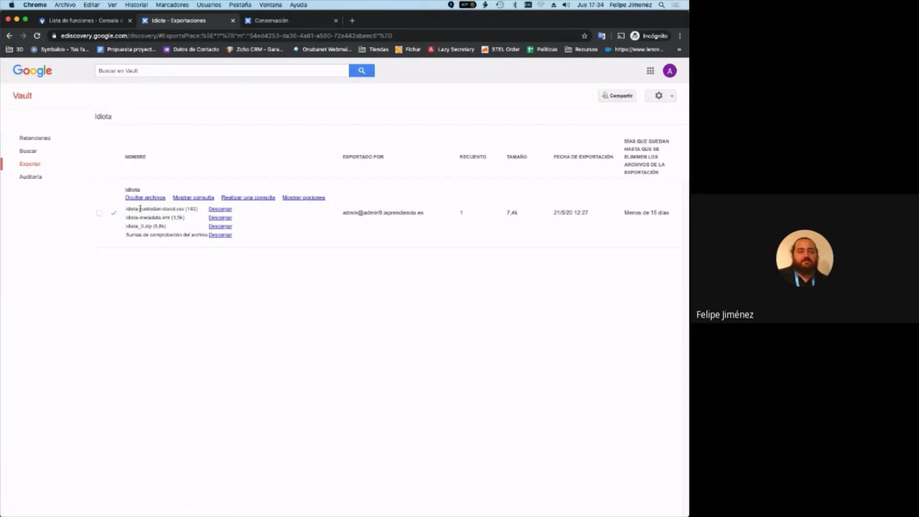
left_click_drag(127, 211, 185, 210)
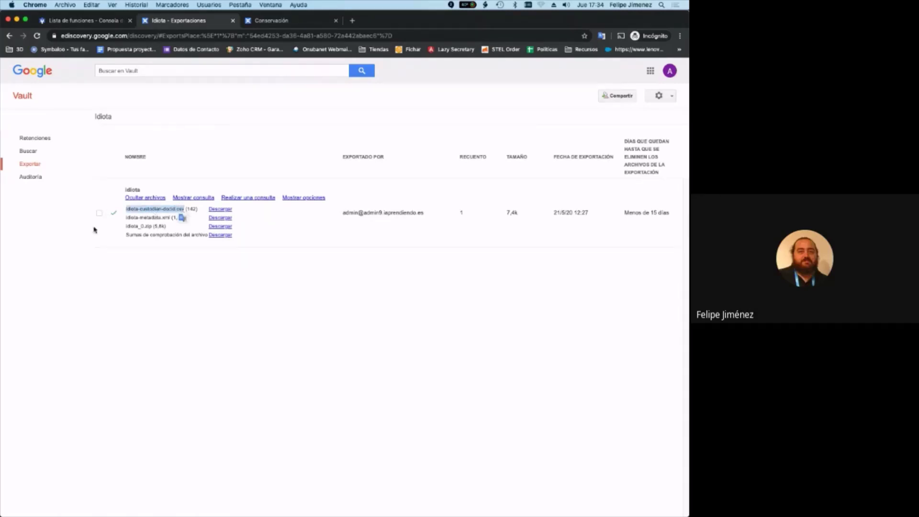
left_click(147, 209)
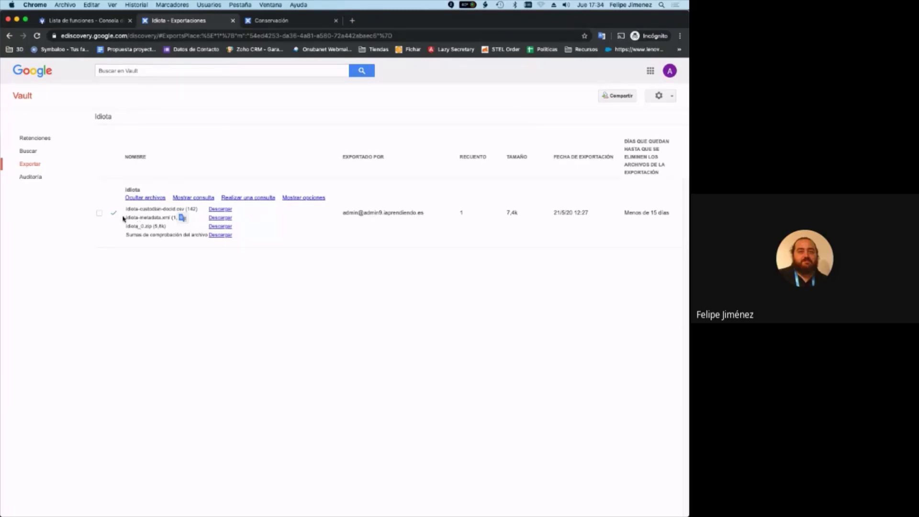
left_click_drag(126, 219, 173, 219)
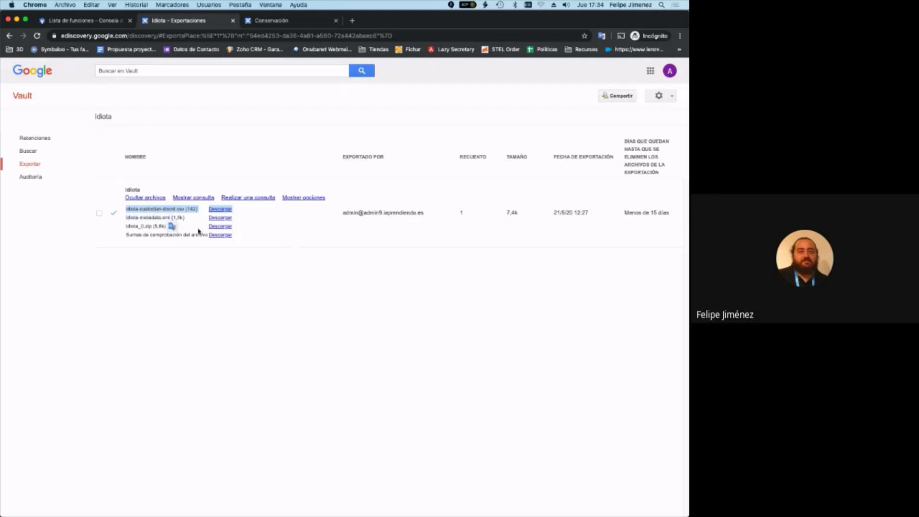
left_click_drag(128, 235, 205, 234)
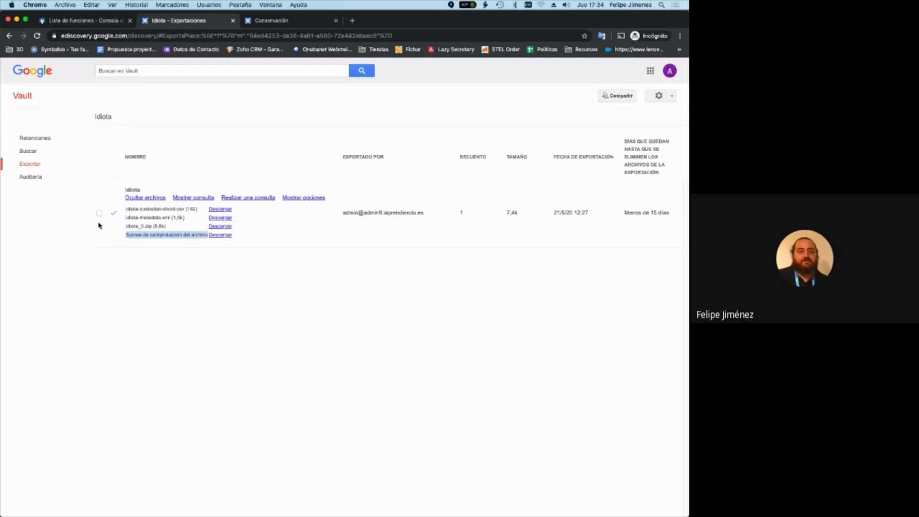
Download idiota_0.zip from the export, open its Ejercicio de Matemáticas document in Pages and read through the text
left_click(130, 224)
left_click(221, 226)
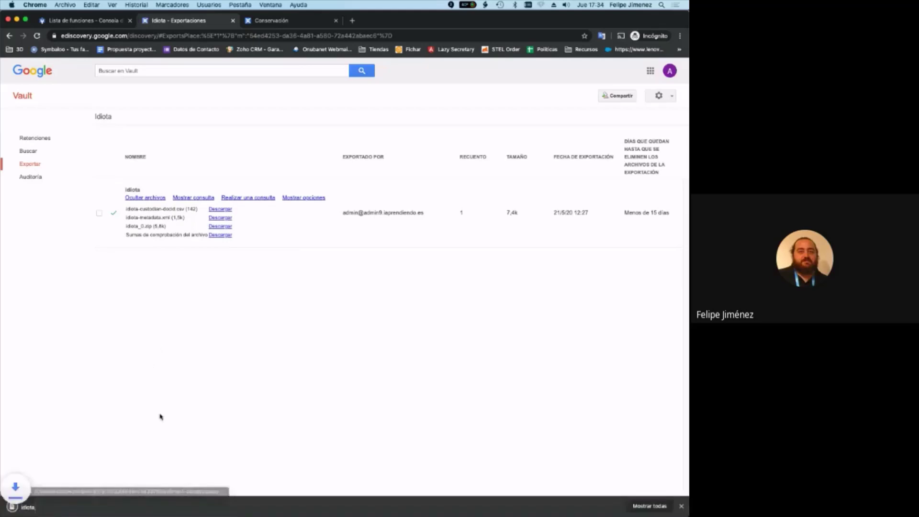
left_click(60, 513)
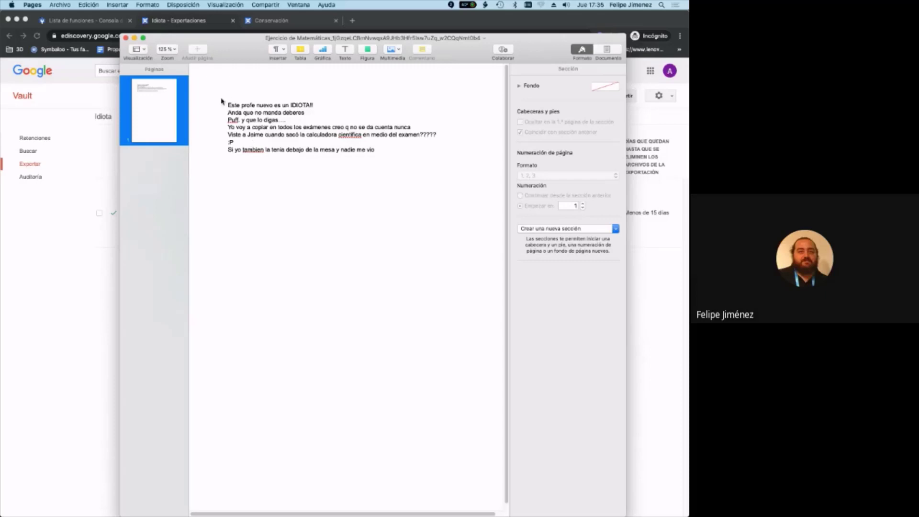
left_click(348, 152)
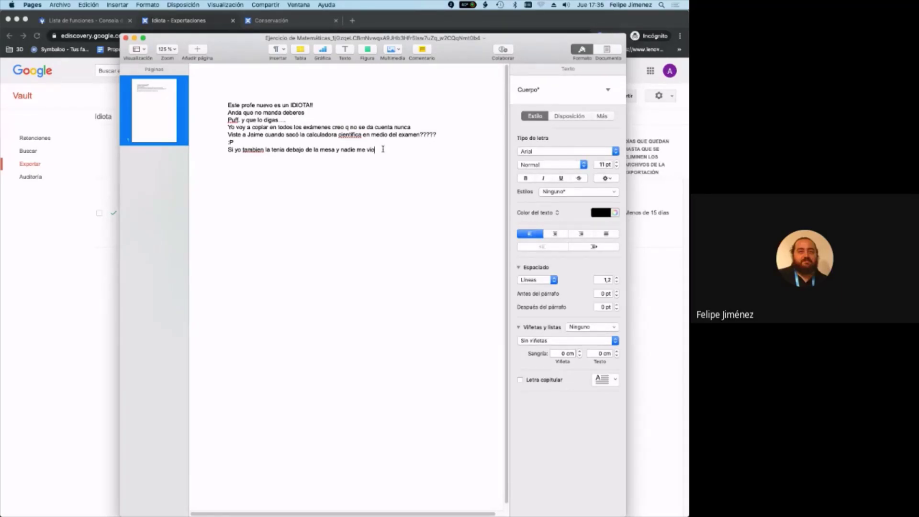
left_click_drag(387, 149, 221, 100)
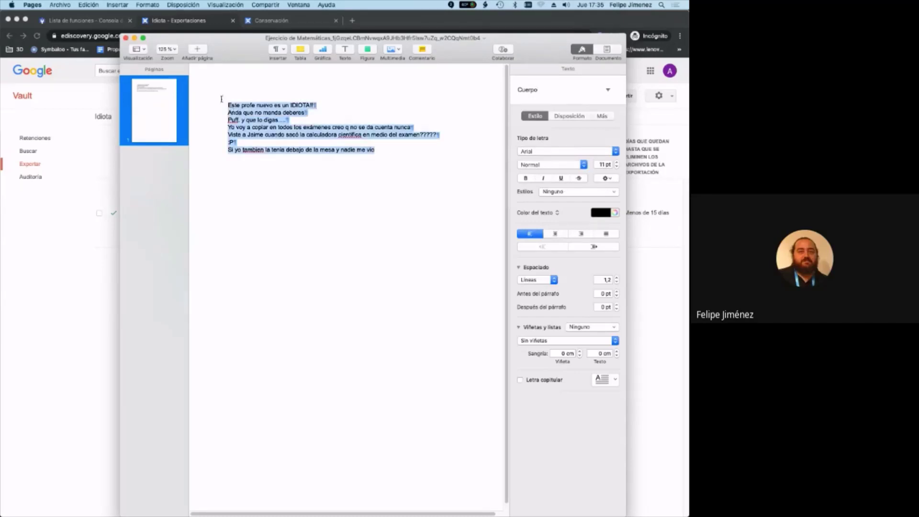
left_click(271, 104)
Try deleting "IDIOTA!!" from the document's first line, and close the document without saving it
left_click_drag(290, 105, 323, 105)
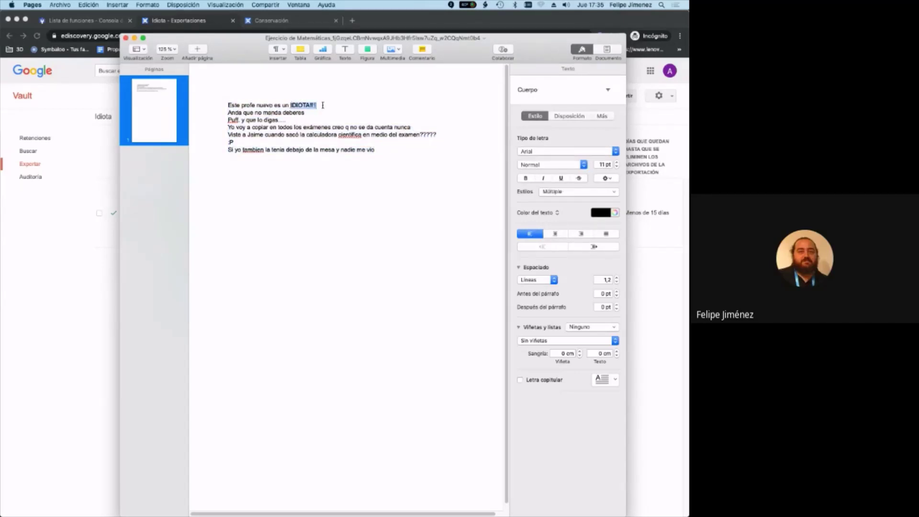
key("BackSpace")
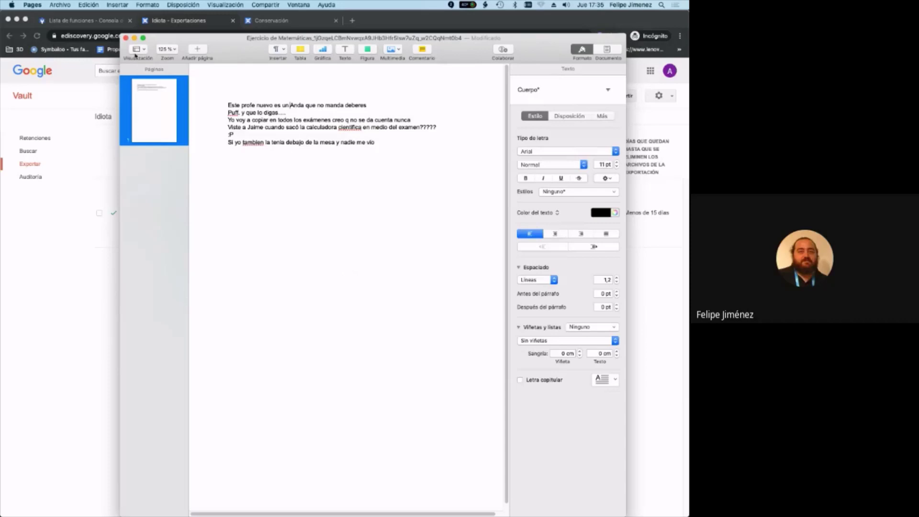
left_click(127, 40)
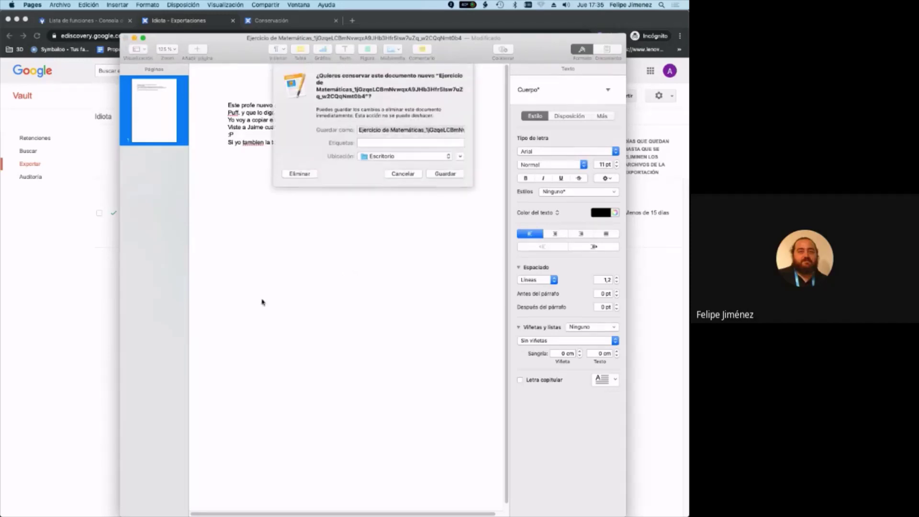
left_click(306, 174)
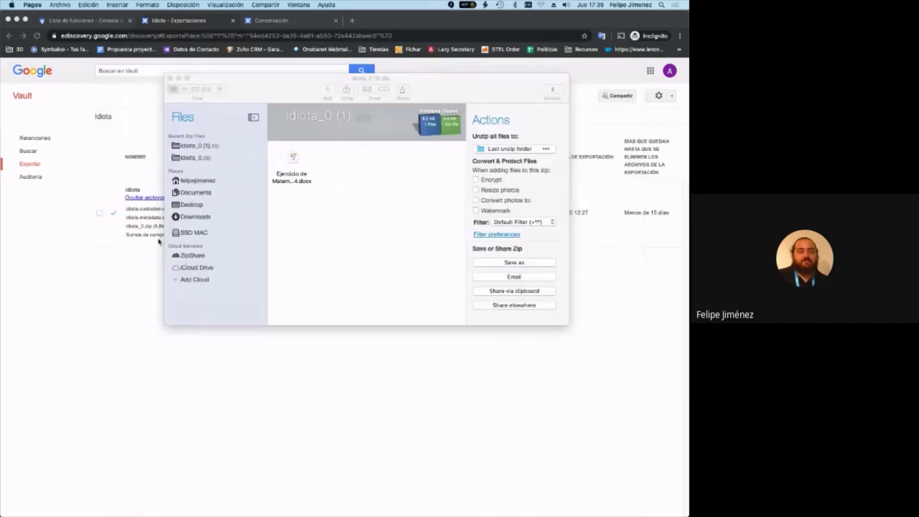
Close the zip archive and set the Idiota matter's audit date range from 19/5/2020 to 21/5/2020
left_click(171, 78)
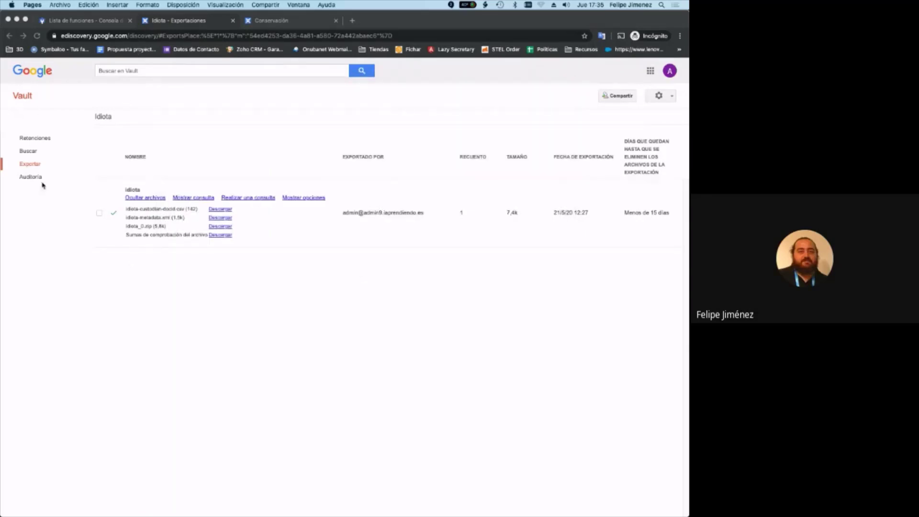
left_click(108, 118)
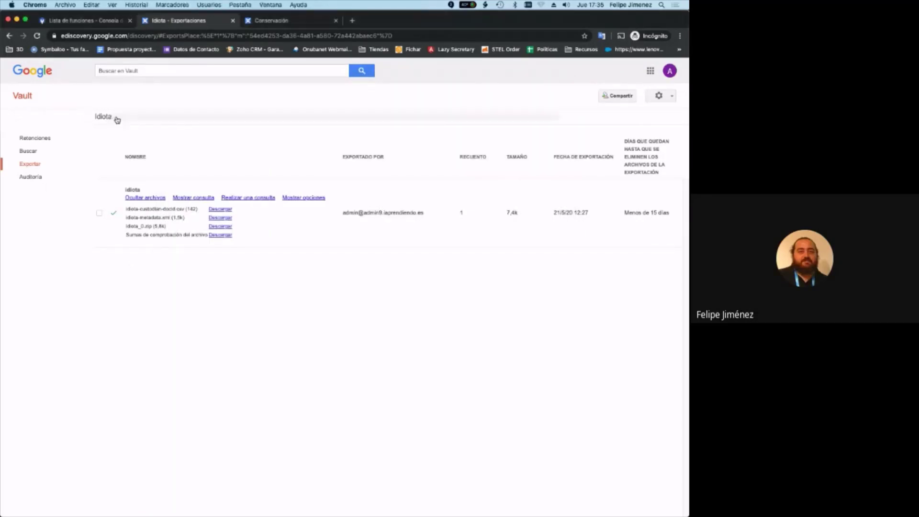
left_click(30, 176)
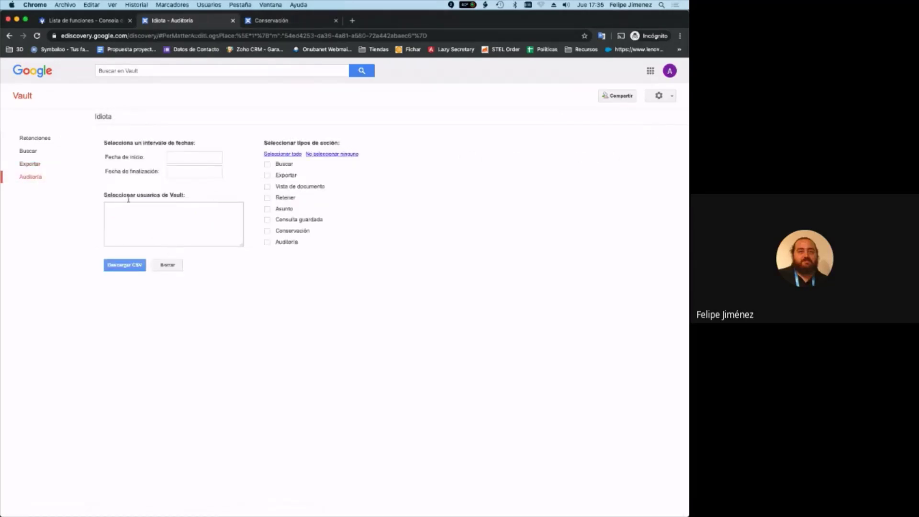
left_click(183, 156)
left_click(185, 205)
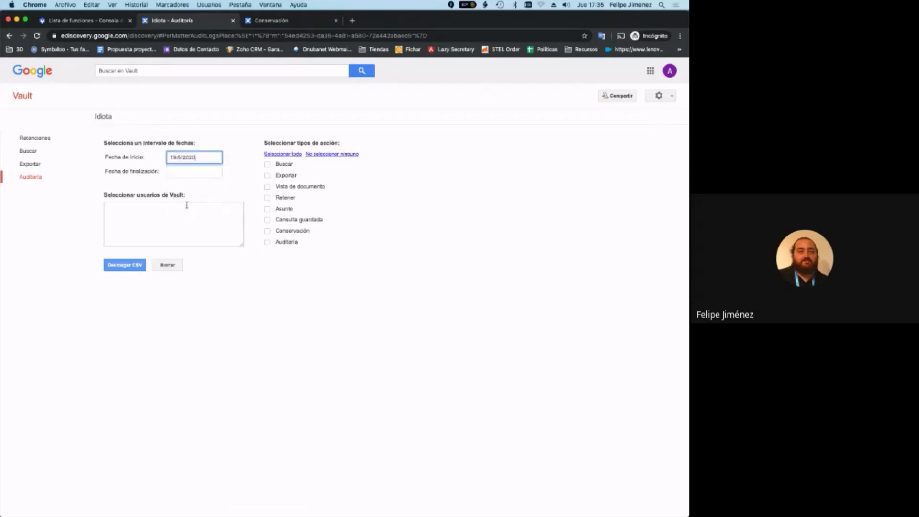
left_click(191, 172)
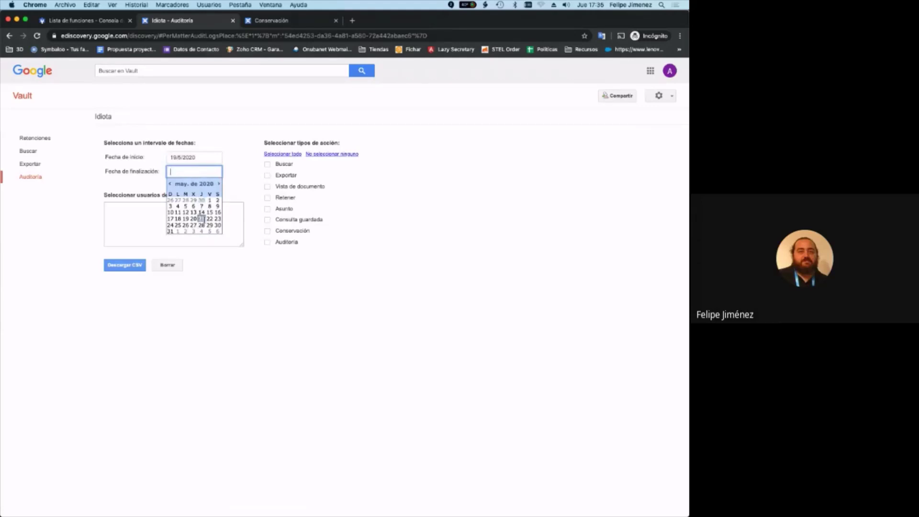
left_click(202, 218)
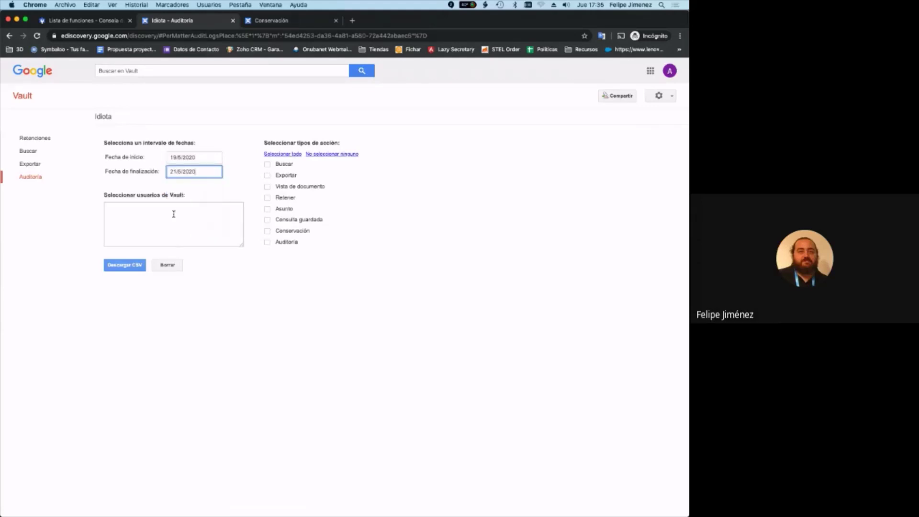
Include all action types in the audit, download it as a CSV and open the file in Numbers
left_click(285, 155)
left_click(124, 266)
left_click(53, 510)
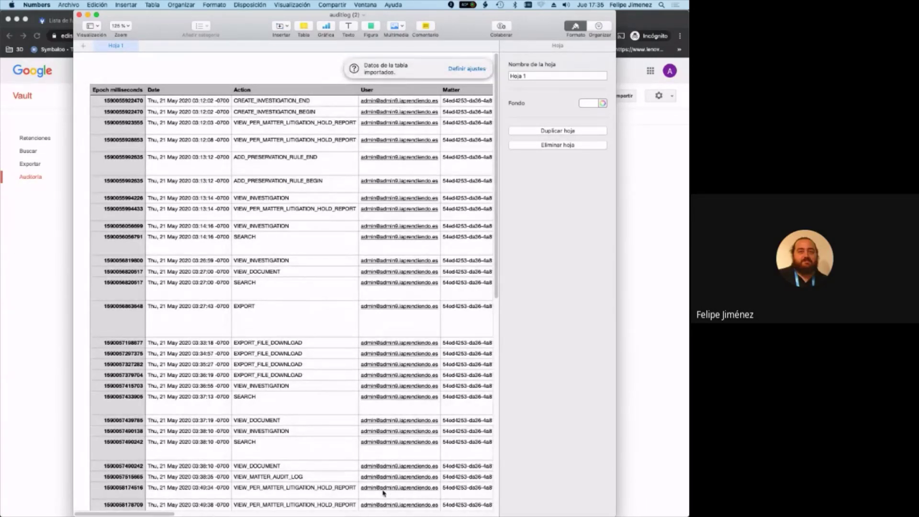
Examine the audit log's actions, users, matter and name columns across all rows, and close the spreadsheet
left_click_drag(168, 514, 223, 515)
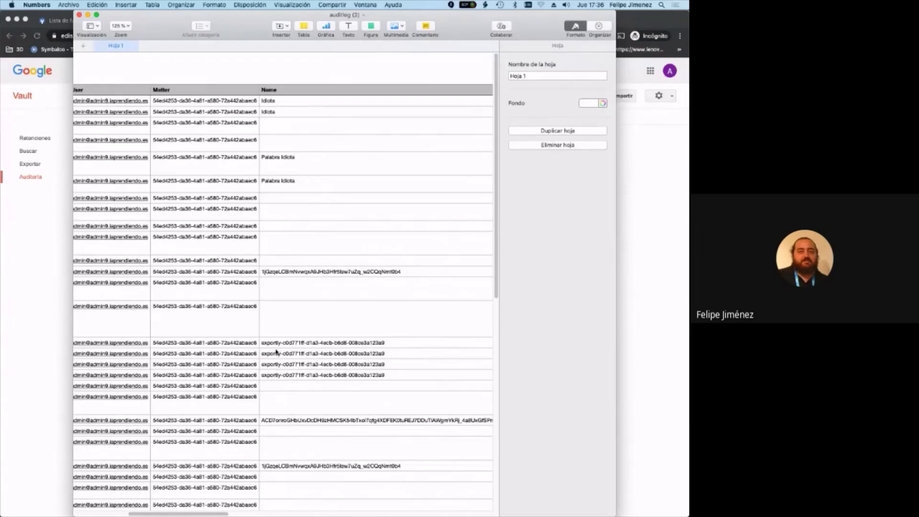
left_click(364, 345)
scroll(327, 406, "down", 5)
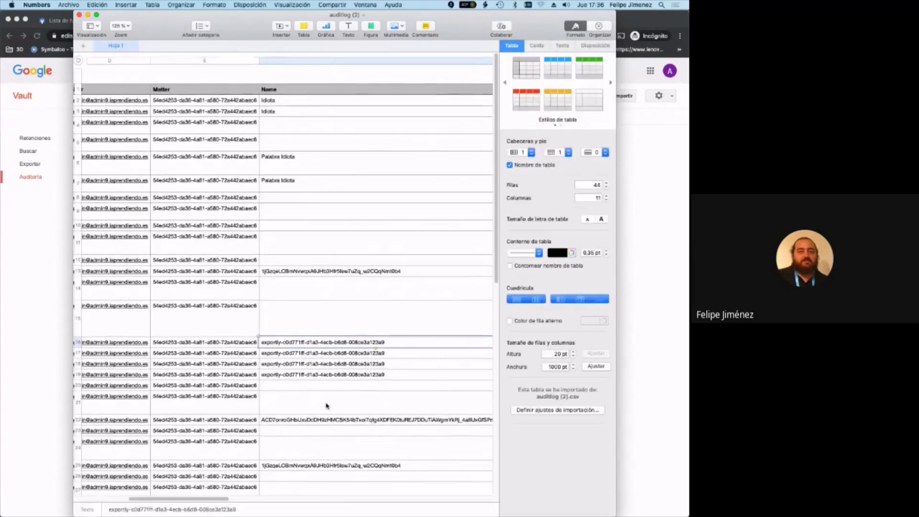
scroll(329, 406, "down", 7)
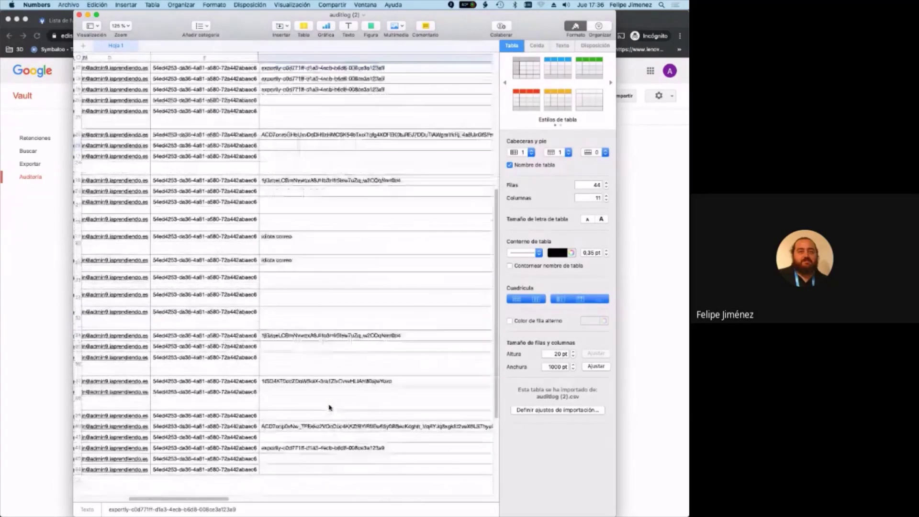
scroll(333, 400, "up", 7)
scroll(332, 400, "up", 5)
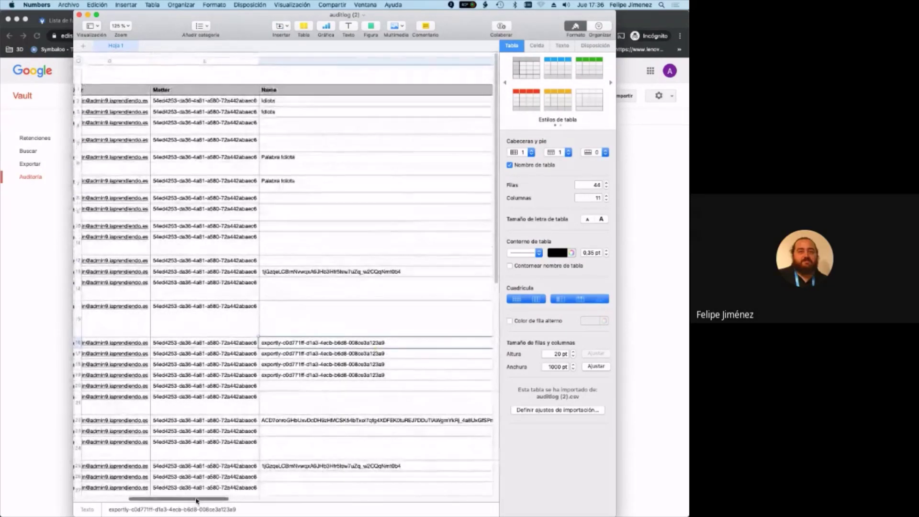
scroll(197, 501, "left", 5)
left_click(410, 103)
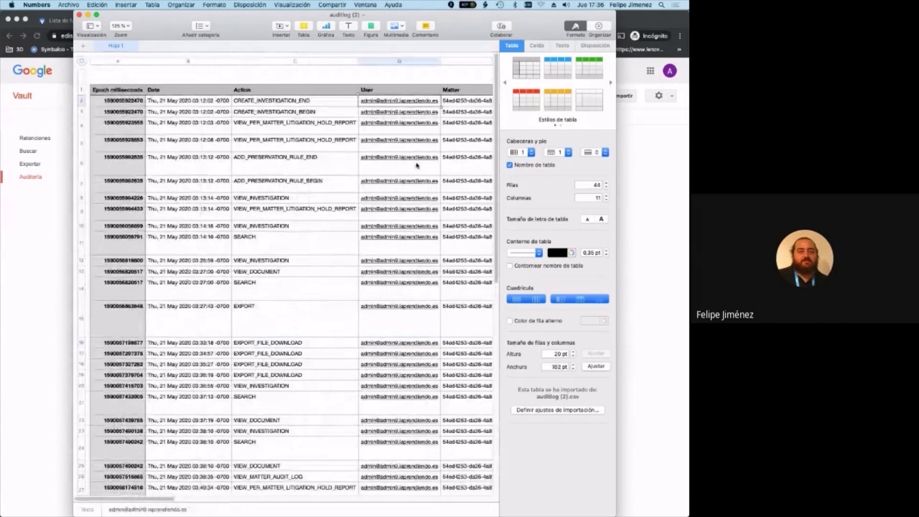
left_click(399, 61)
left_click_drag(315, 89, 287, 453)
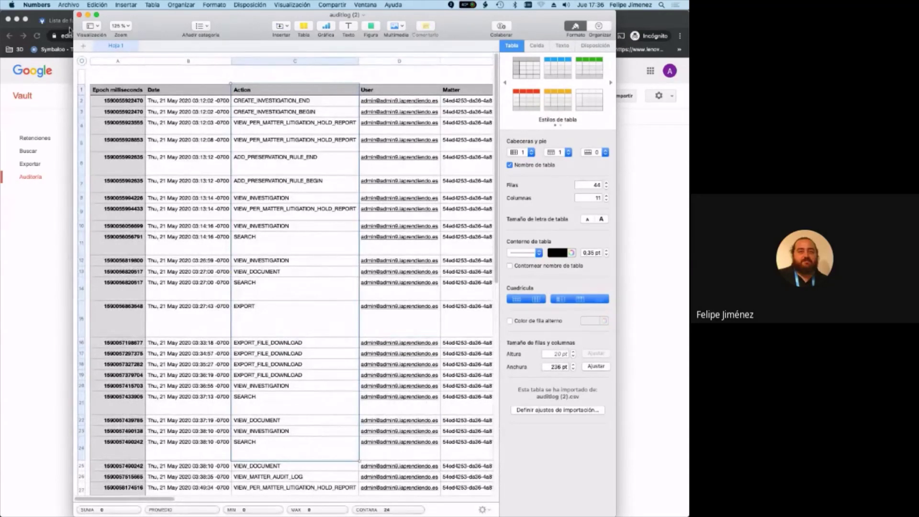
left_click(80, 14)
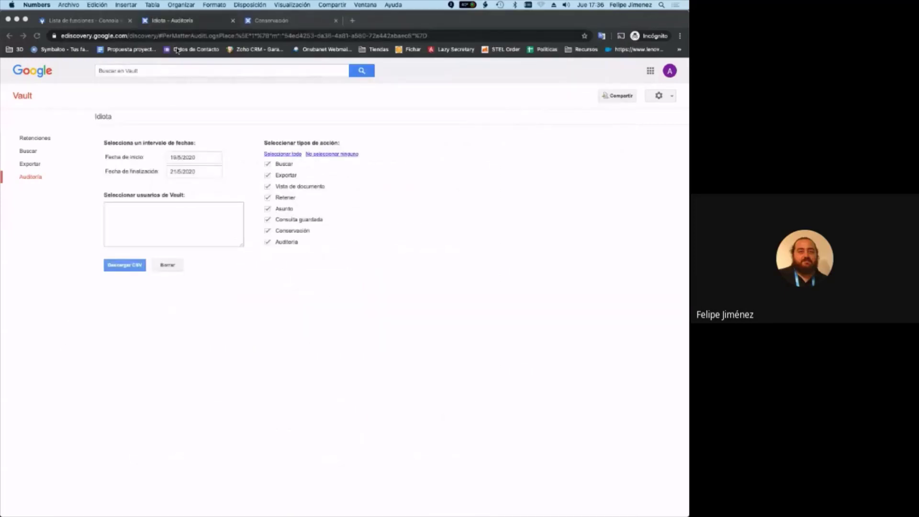
Return to Vault's matters overview and open the organization-wide Auditoría report under Informes
left_click(19, 98)
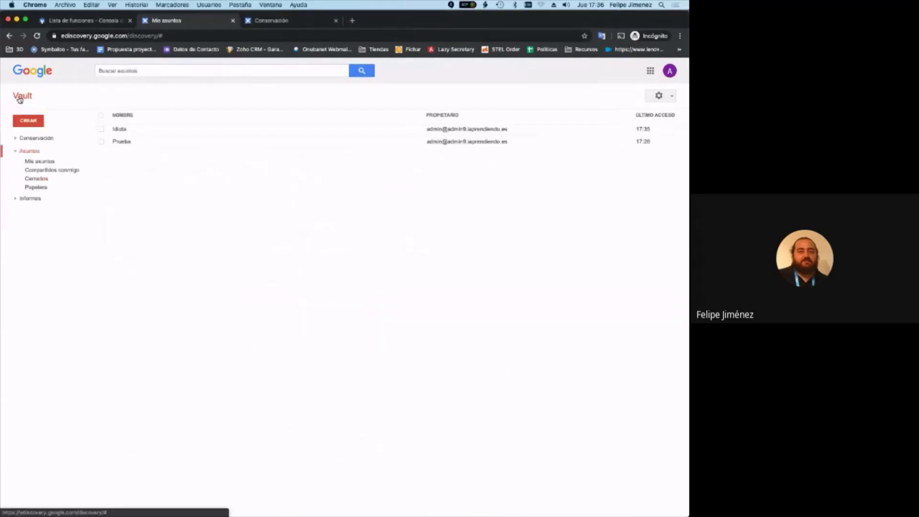
left_click(15, 151)
left_click(16, 165)
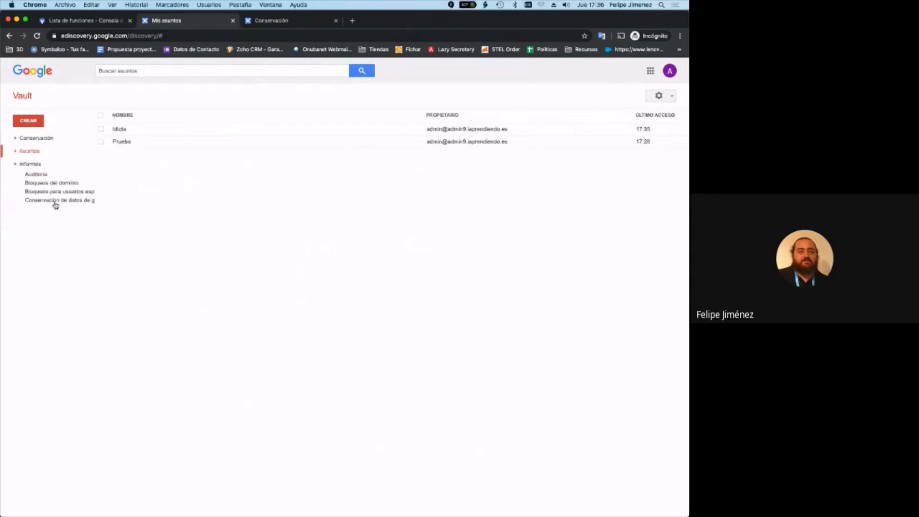
left_click(34, 174)
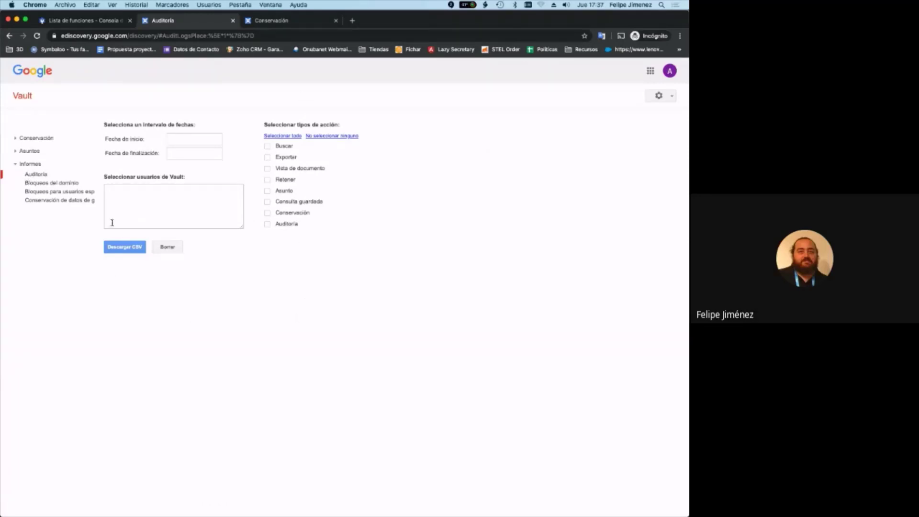
View the domain holds report, and open the admin account's holds from the user-specific holds report
left_click(59, 185)
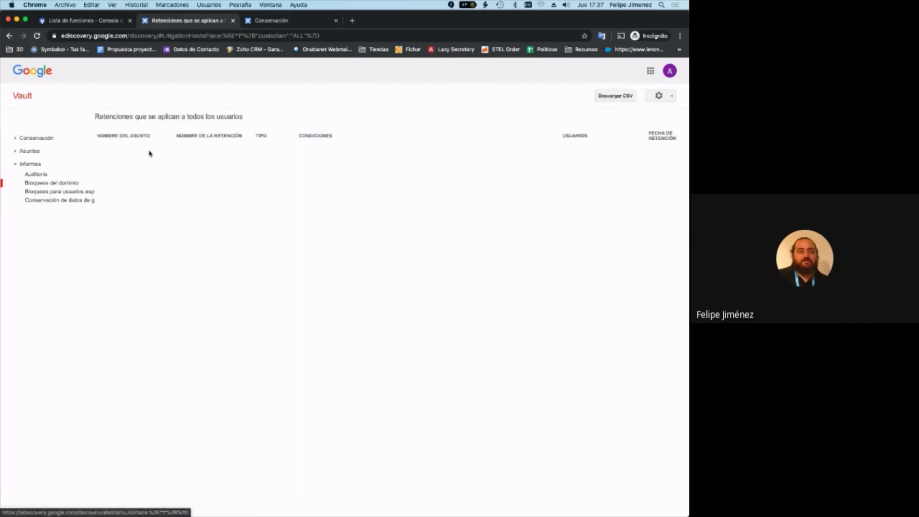
left_click(52, 192)
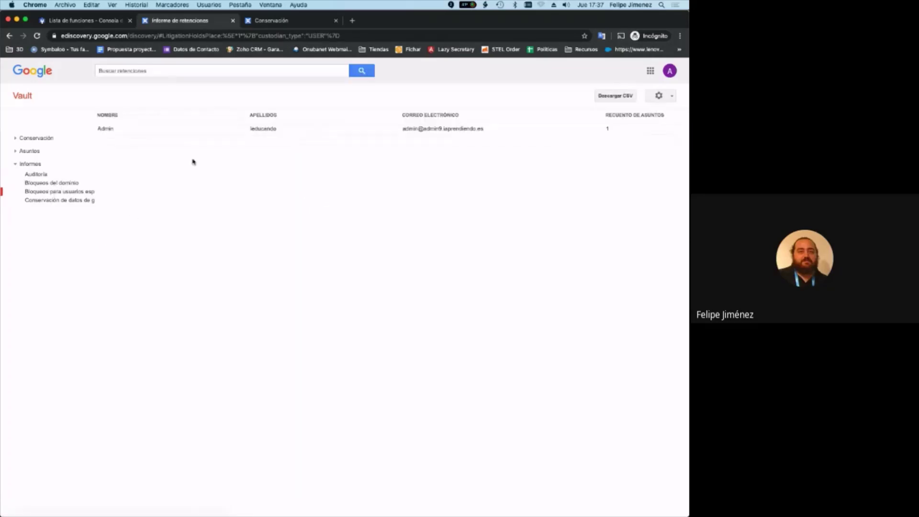
left_click(106, 129)
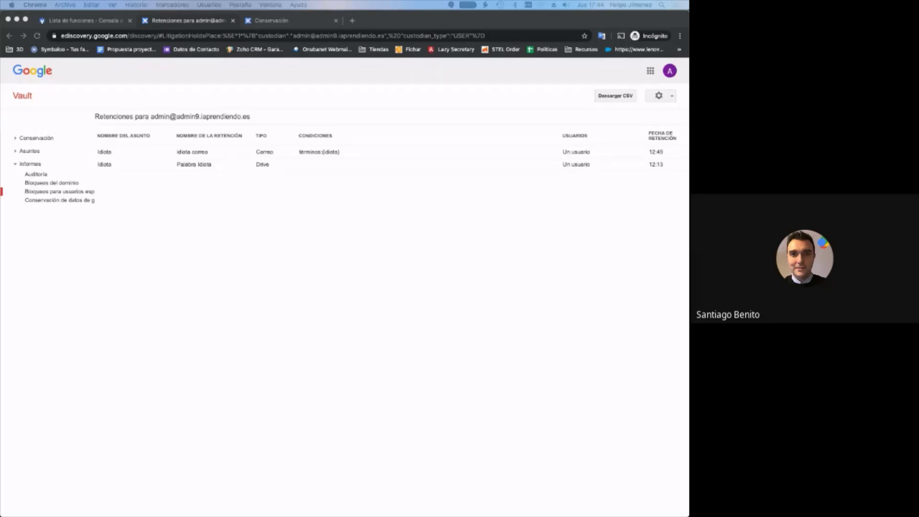
Open the Conservación page with the default and custom retention rules
left_click(29, 138)
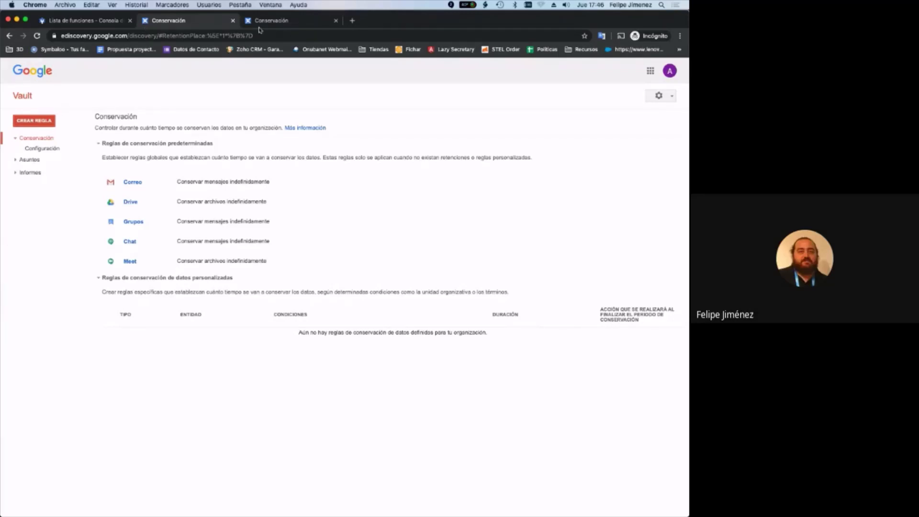
Switch to the Google Admin console, search for "calidad mee", and open the Google Meet result Calidad de vídeo predeterminada
left_click(82, 21)
left_click(191, 75)
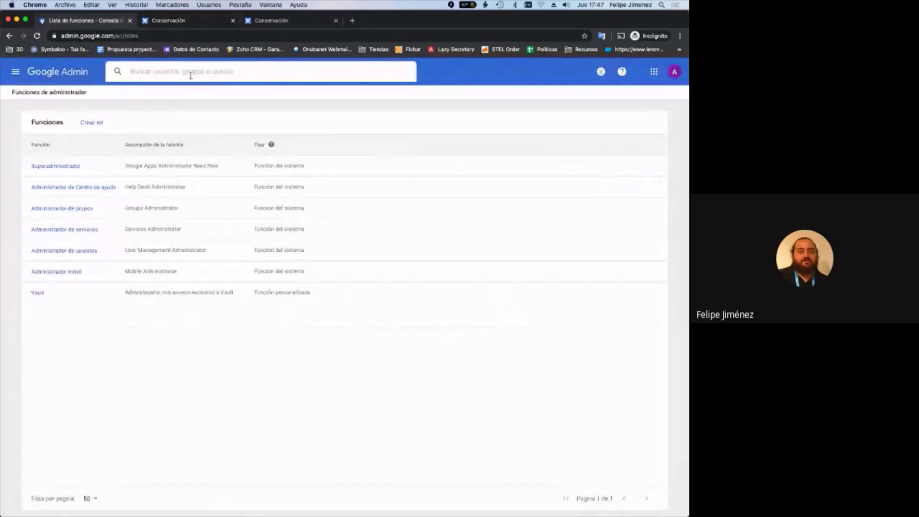
type("calidad mee")
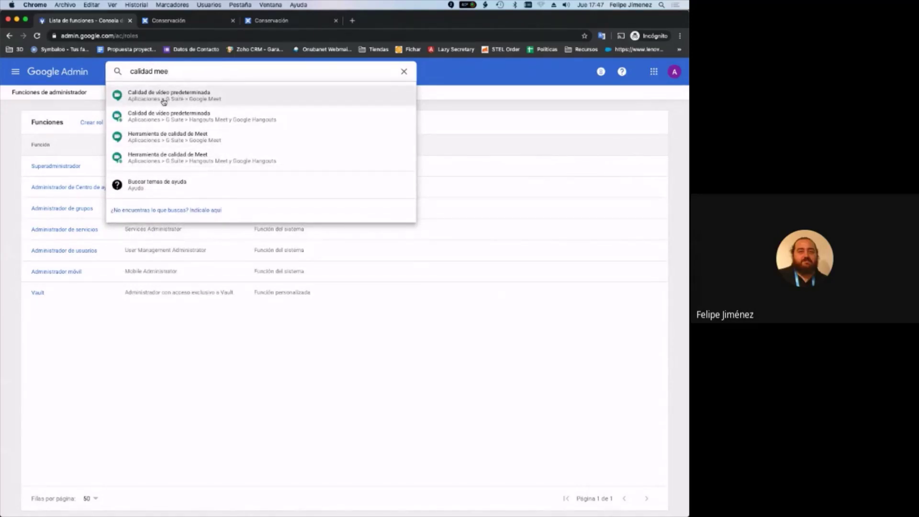
left_click(180, 98)
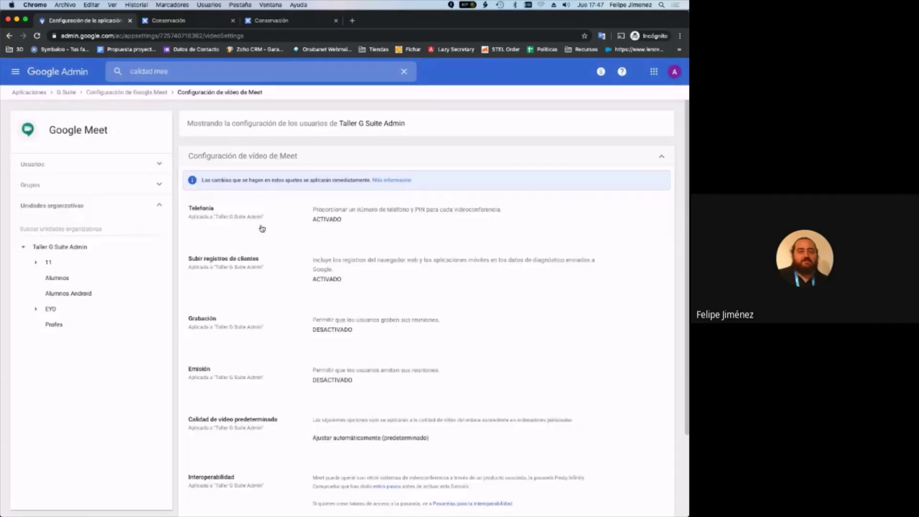
Look over the Meet video settings, collapse them, and open Herramienta de calidad de Meet from the Google Meet configuration
scroll(287, 335, "down", 3)
scroll(478, 168, "up", 3)
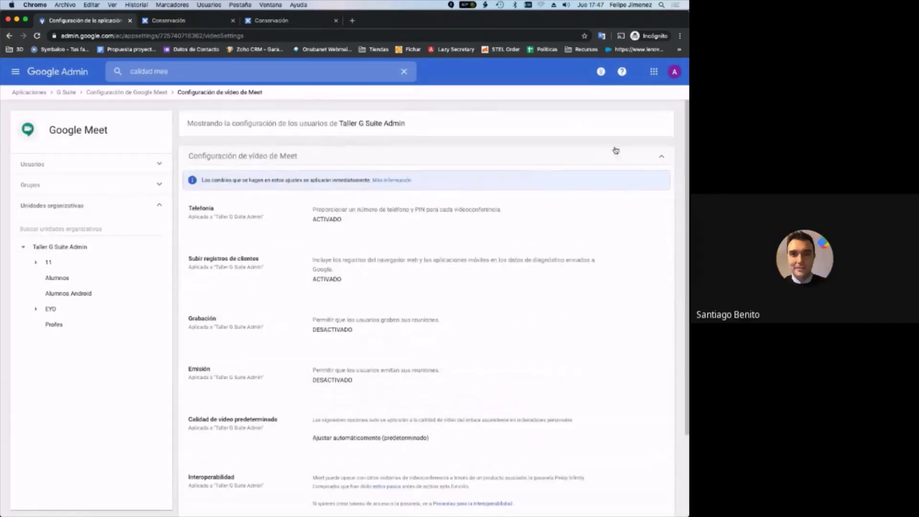
left_click(661, 157)
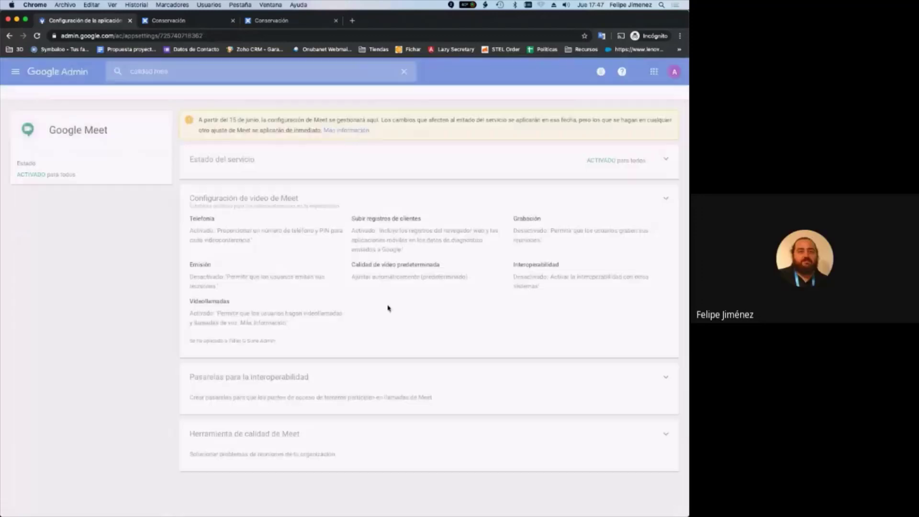
left_click(241, 434)
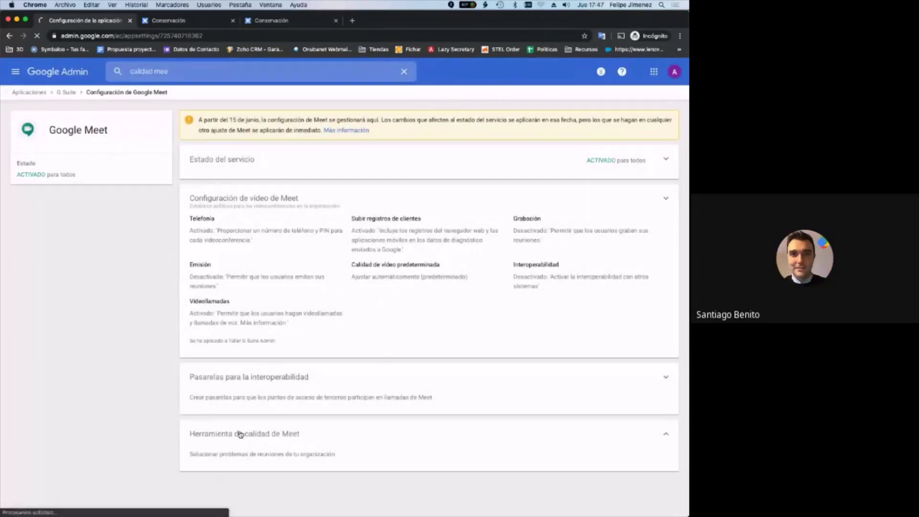